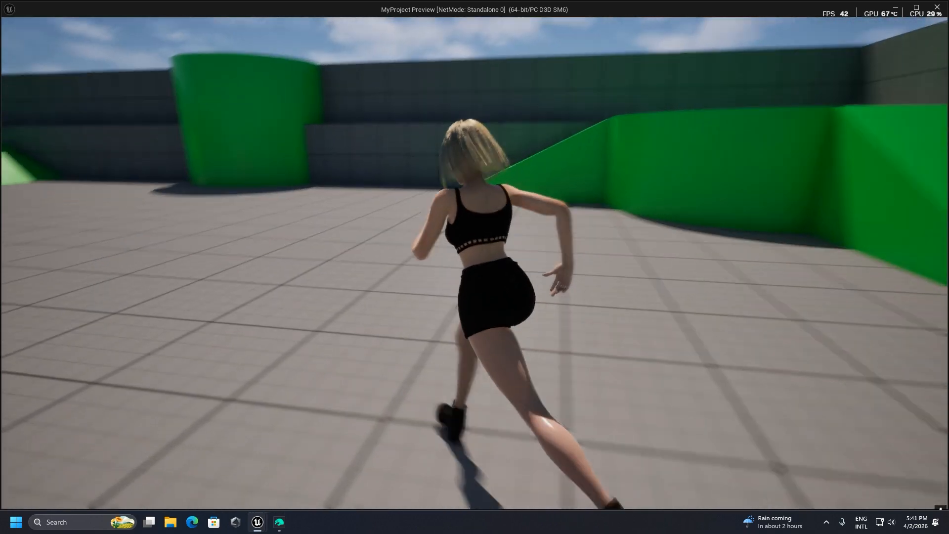
Run the character around the level in the standalone preview to check the hair in motion.
{"action": "key", "text": "s"}
{"action": "key", "text": "w"}
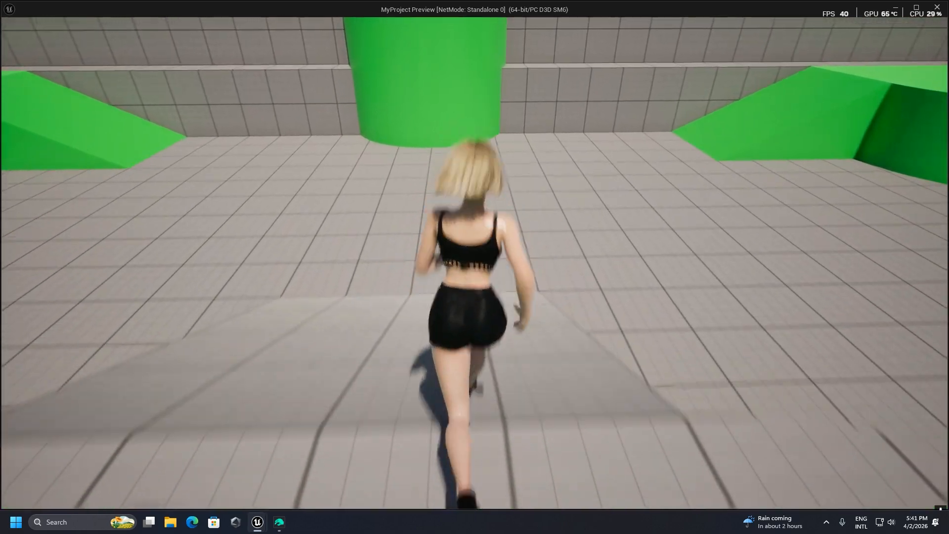
{"action": "key", "text": "a"}
{"action": "key", "text": "s"}
{"action": "key", "text": "w"}
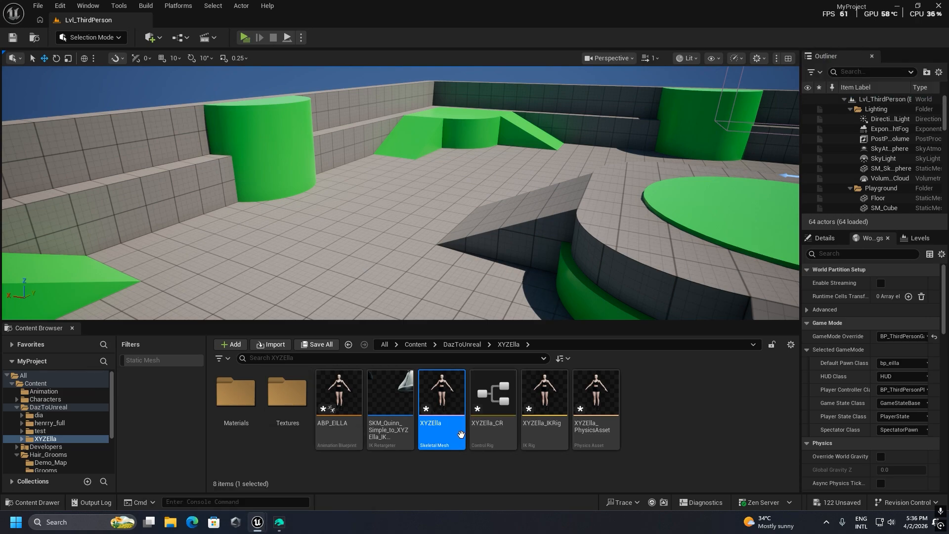
Open the dia_Skeleton asset from the bp_eilla window and search its skeleton tree for the "head" bone.
{"action": "mouse_move", "coordinate": [257, 522]}
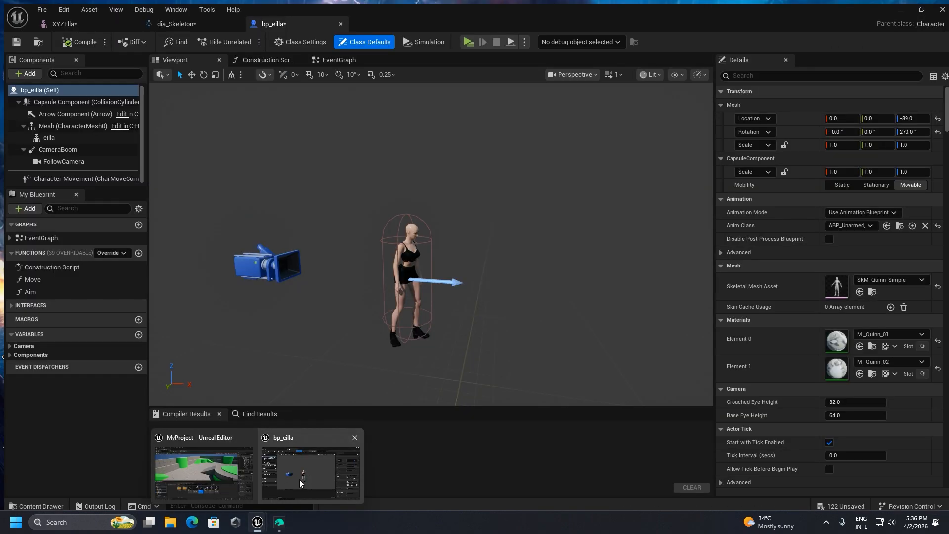
{"action": "left_click", "coordinate": [300, 483]}
{"action": "left_click", "coordinate": [183, 22]}
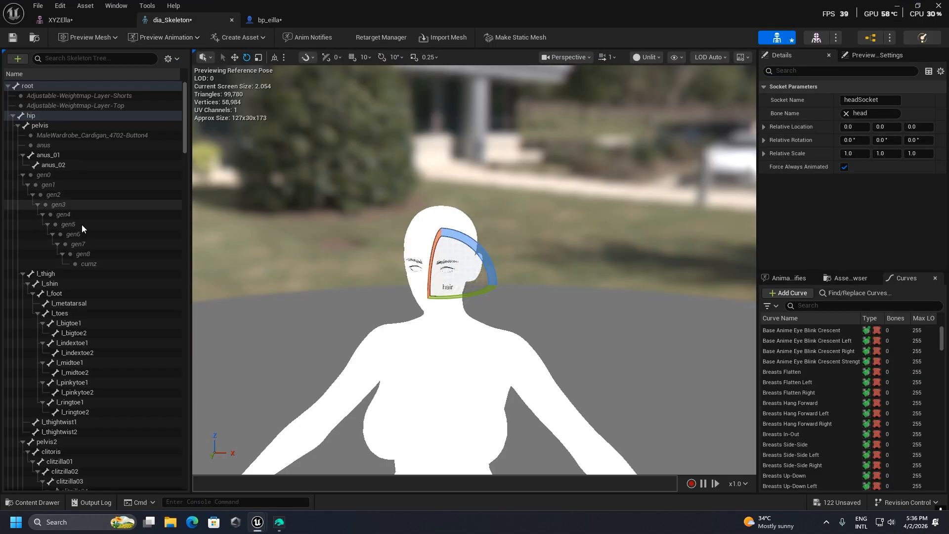
{"action": "left_click", "coordinate": [63, 58]}
{"action": "type", "text": "head"}
{"action": "left_click", "coordinate": [81, 88]}
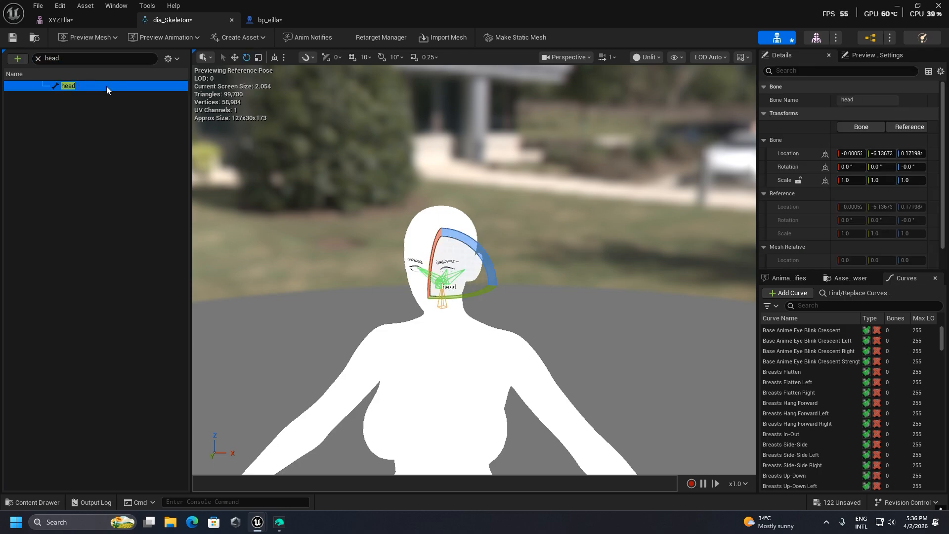
{"action": "right_click", "coordinate": [71, 86]}
Clear the skeleton tree filter and inspect the hair socket under the head bone.
{"action": "left_click", "coordinate": [37, 58]}
{"action": "scroll", "coordinate": [81, 237], "scroll_direction": "down", "scroll_amount": 10}
{"action": "scroll", "coordinate": [91, 301], "scroll_direction": "down", "scroll_amount": 9}
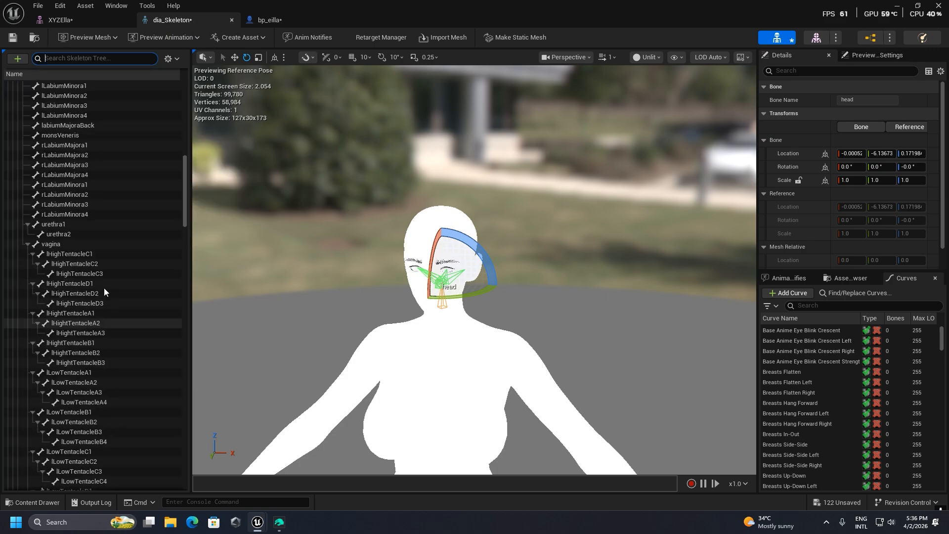
{"action": "left_click_drag", "start_coordinate": [186, 180], "coordinate": [182, 347]}
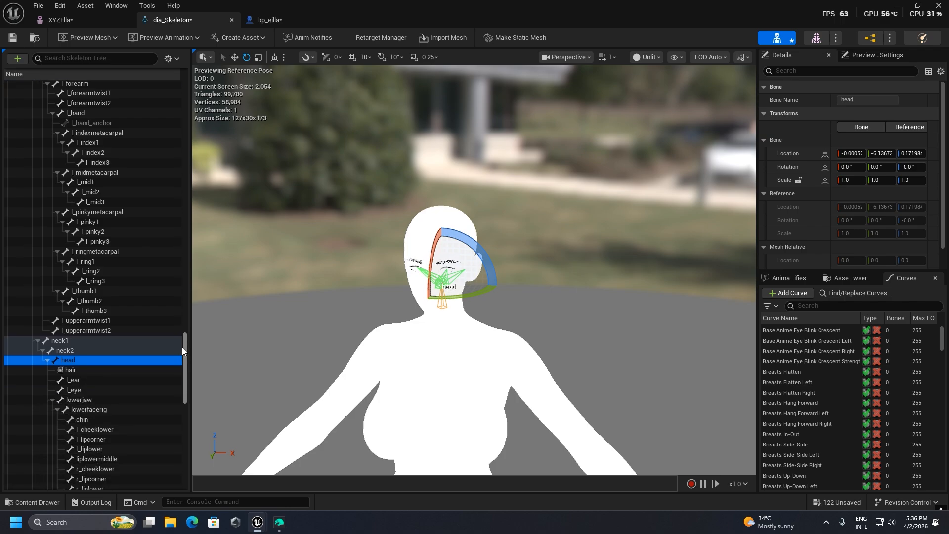
{"action": "scroll", "coordinate": [71, 361], "scroll_direction": "down", "scroll_amount": 3}
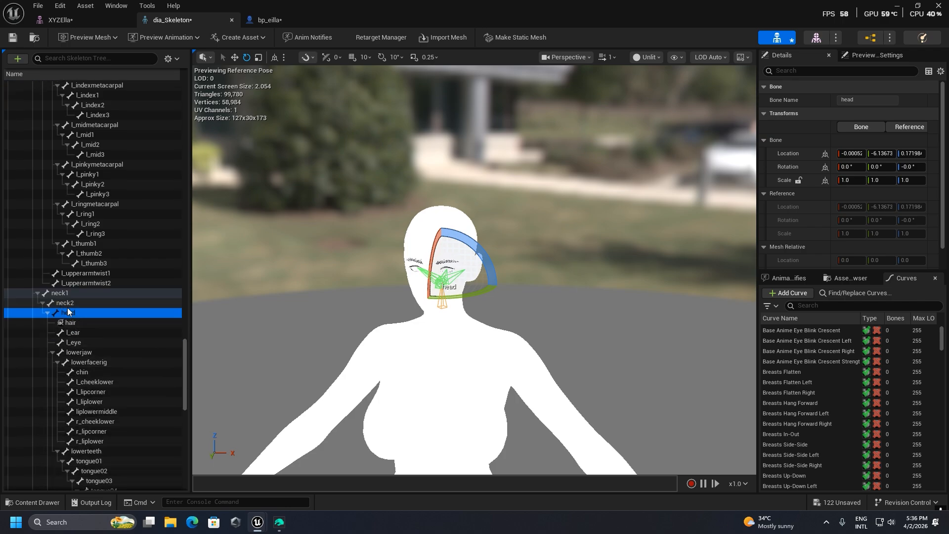
{"action": "scroll", "coordinate": [90, 316], "scroll_direction": "down", "scroll_amount": 1}
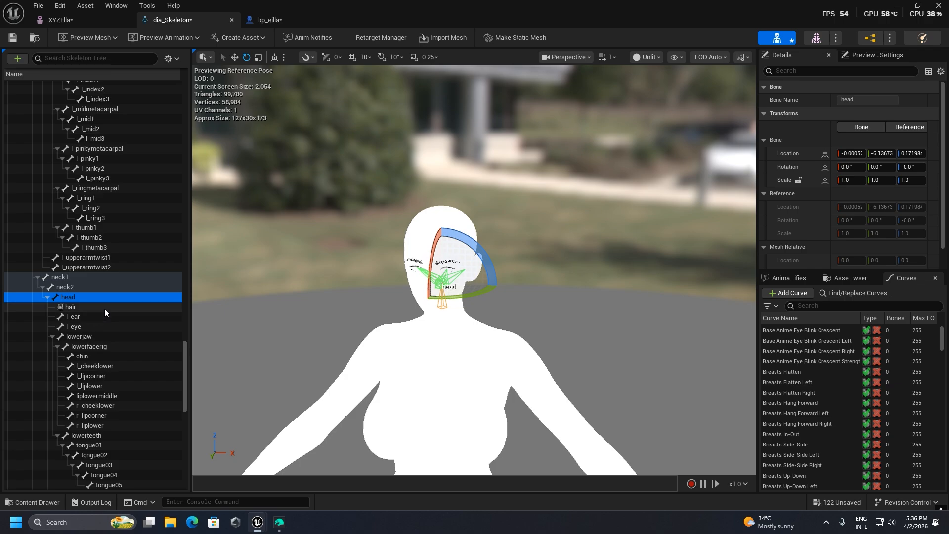
{"action": "left_click", "coordinate": [79, 308]}
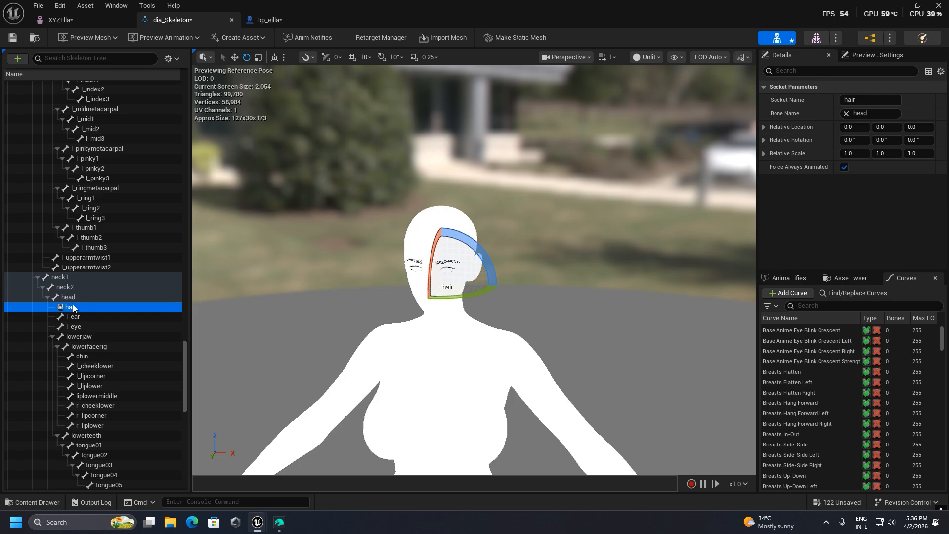
Look up the Add Socket command for the head bone, leaving the existing hair socket selected.
{"action": "left_click", "coordinate": [68, 298]}
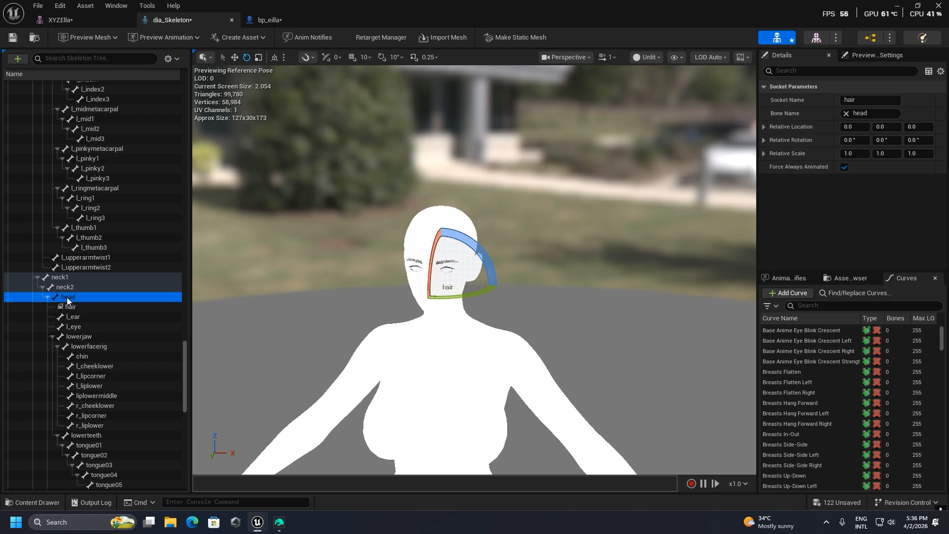
{"action": "right_click", "coordinate": [68, 297]}
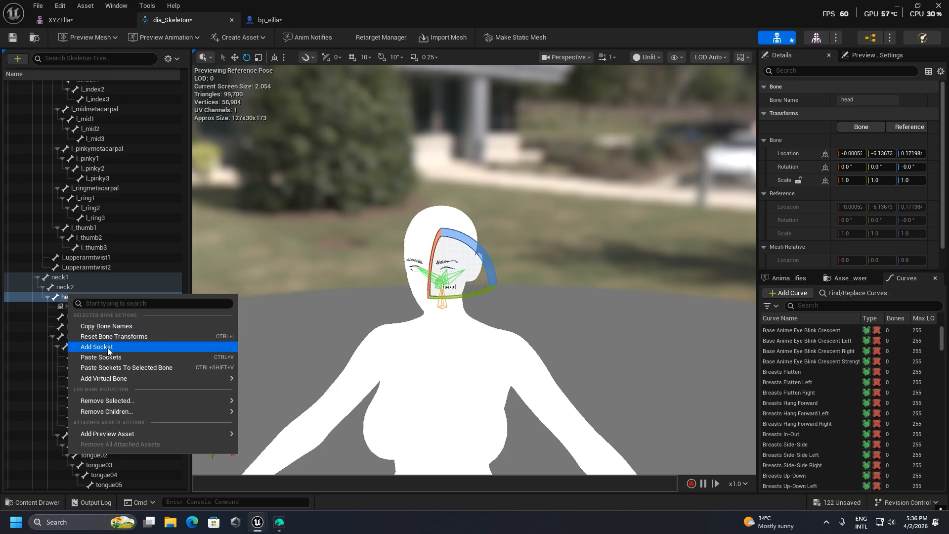
{"action": "left_click", "coordinate": [64, 305]}
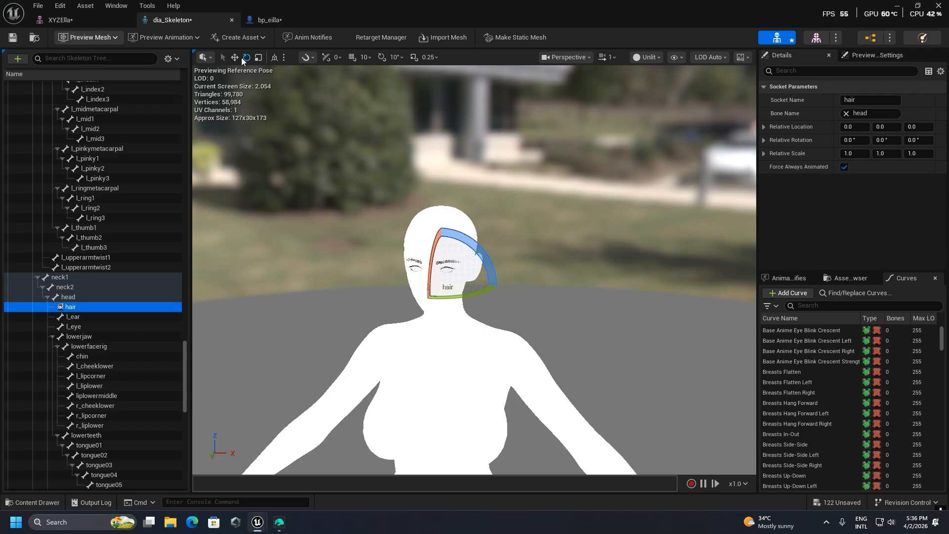
In the bp_eilla blueprint, add a Groom component under the eilla mesh and name it "hair".
{"action": "left_click", "coordinate": [271, 20]}
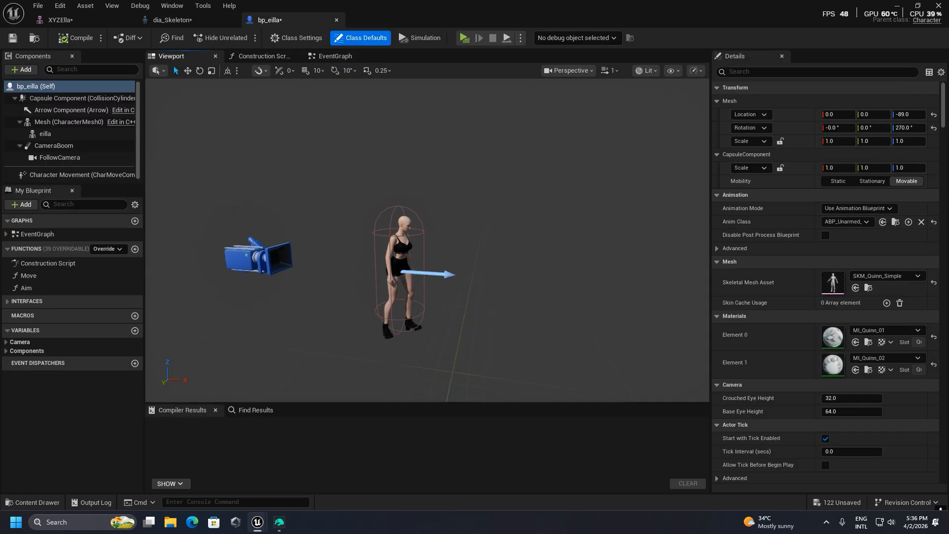
{"action": "left_click", "coordinate": [57, 138]}
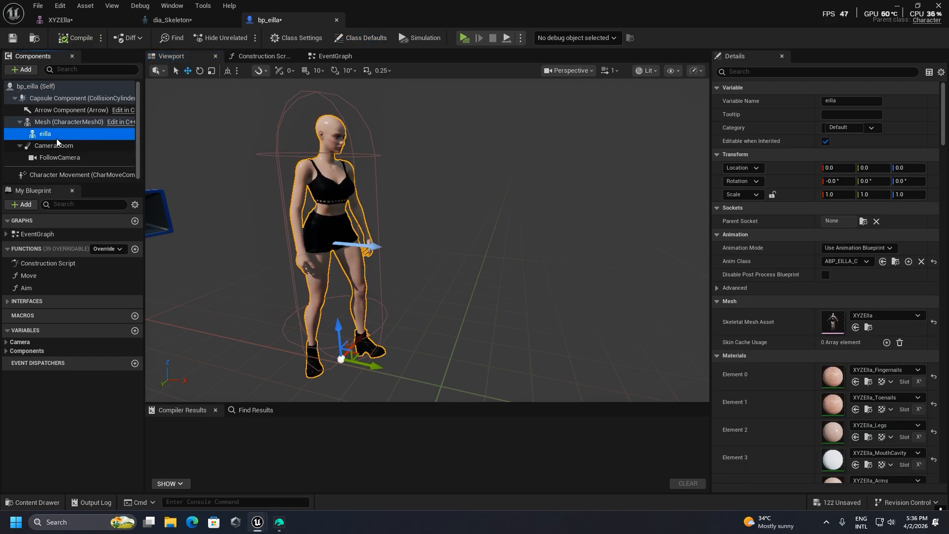
{"action": "left_click", "coordinate": [21, 69]}
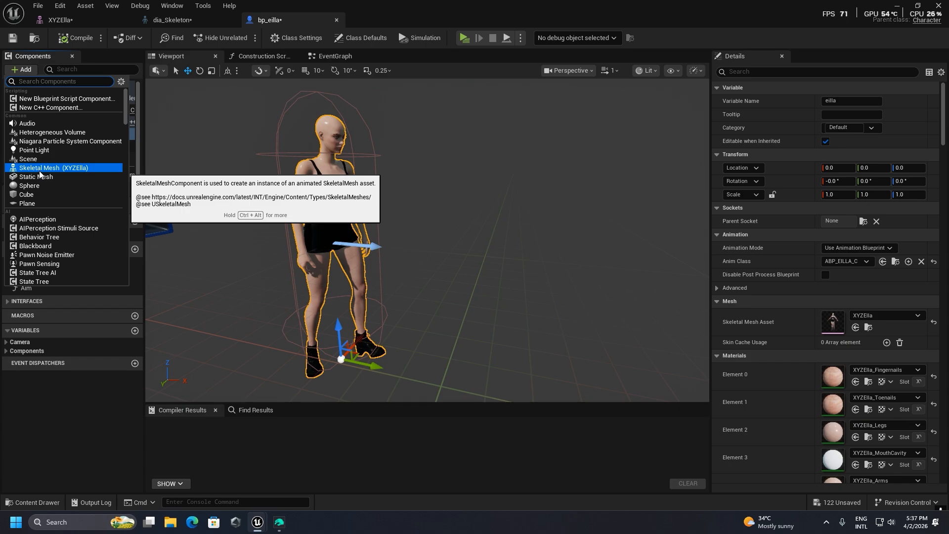
{"action": "type", "text": "gr"}
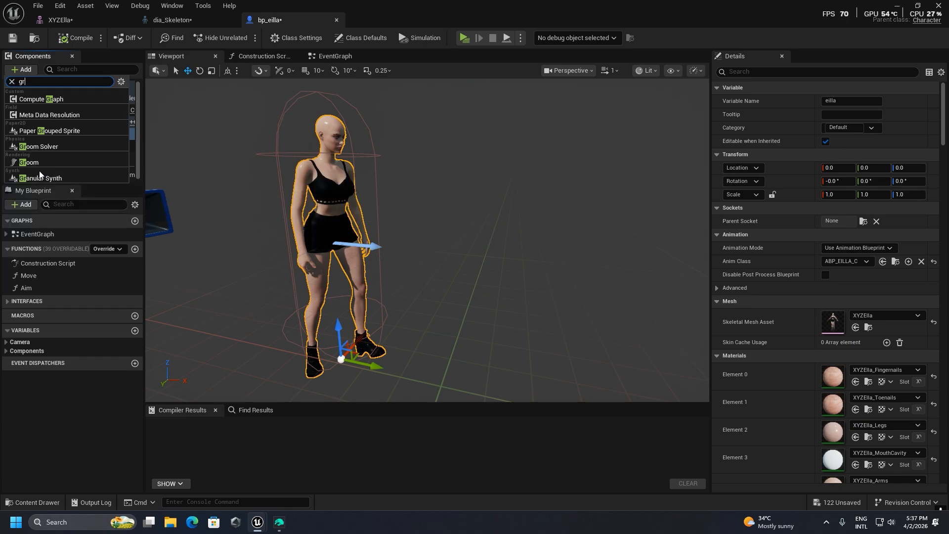
{"action": "type", "text": "o"}
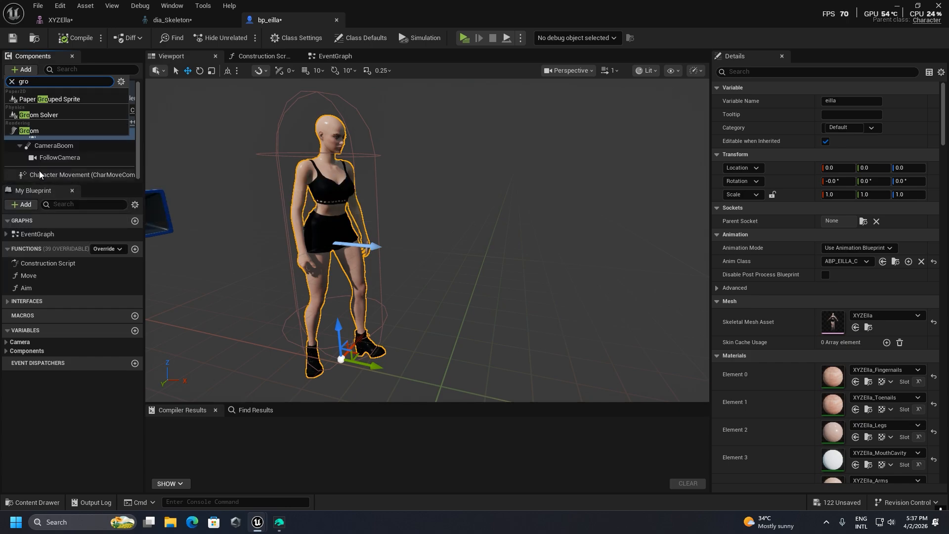
{"action": "left_click", "coordinate": [25, 130]}
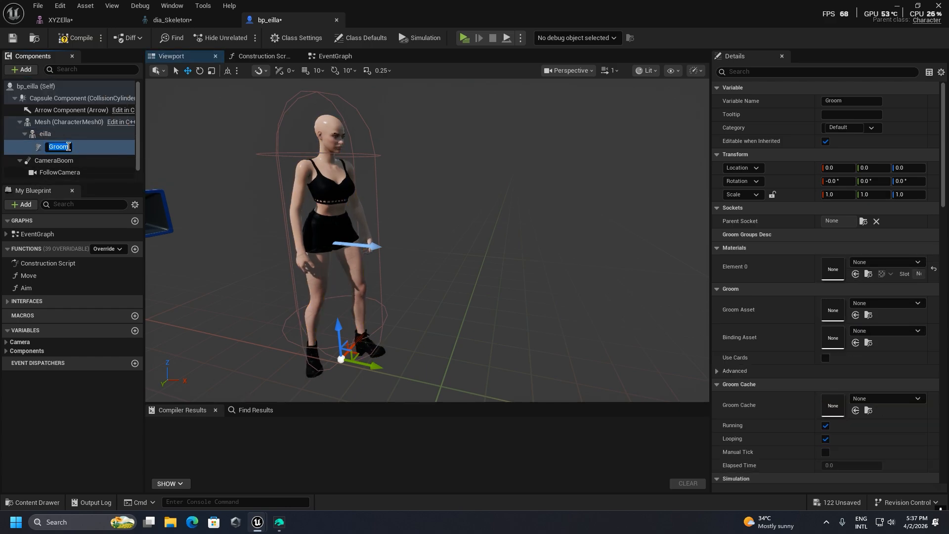
{"action": "type", "text": "ha"}
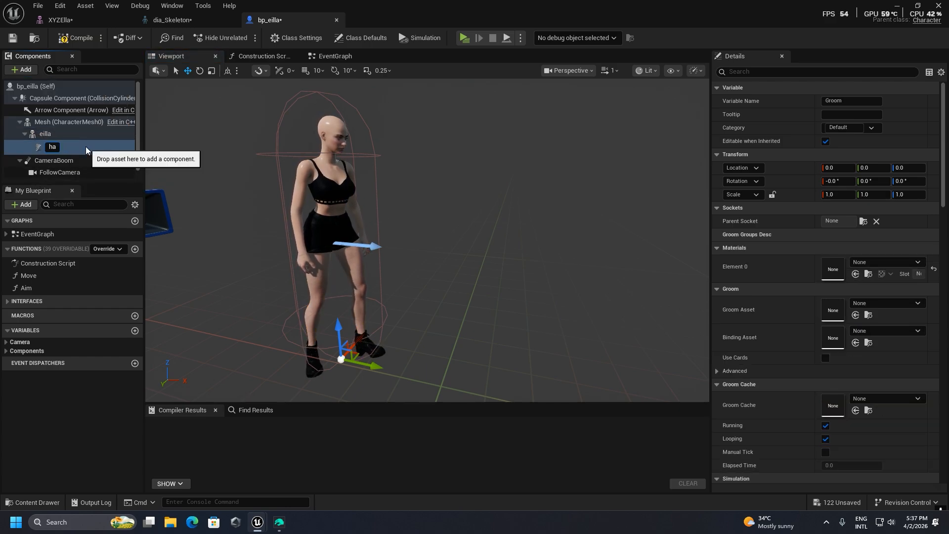
{"action": "type", "text": "ir"}
{"action": "key", "text": "Return"}
Set the hair component's parent socket to hair and assign Hair_Groom_Bangs as its groom asset.
{"action": "scroll", "coordinate": [826, 175], "scroll_direction": "down", "scroll_amount": 2}
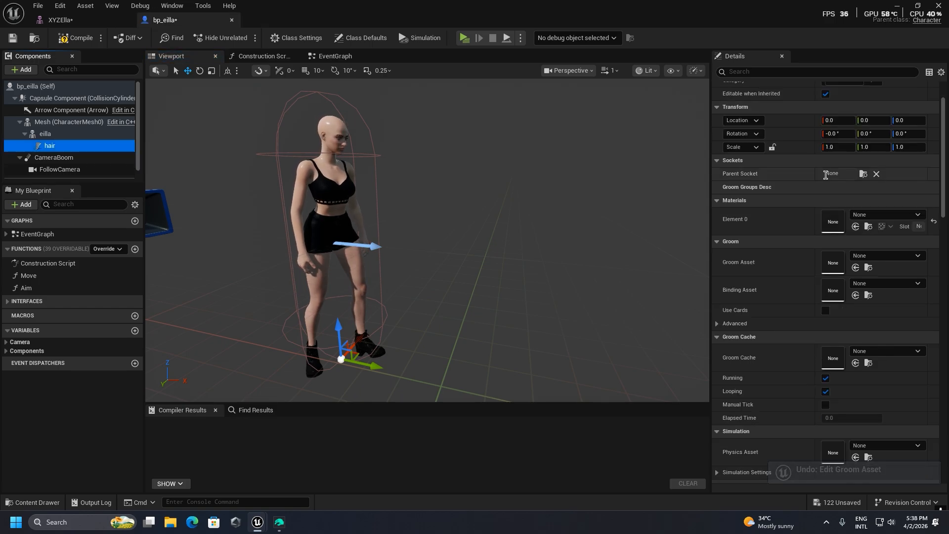
{"action": "left_click", "coordinate": [862, 174]}
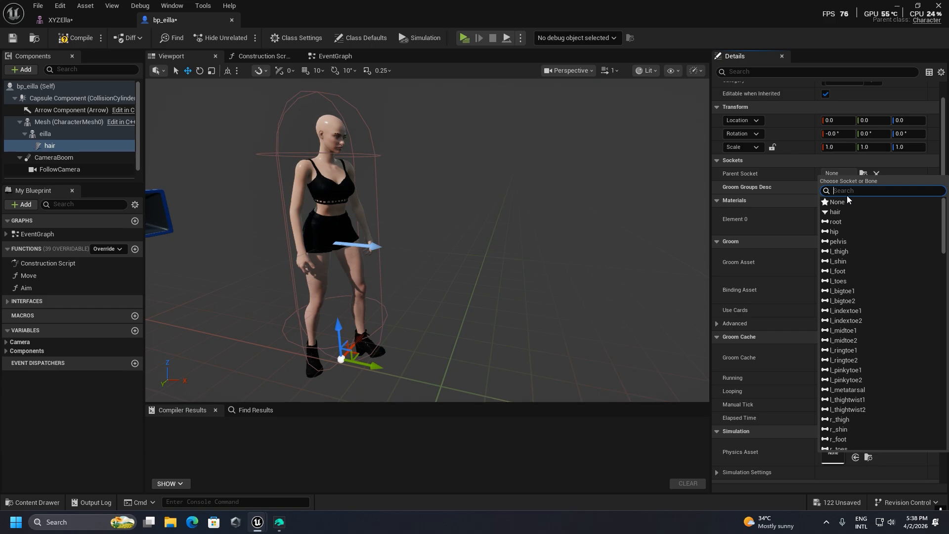
{"action": "type", "text": "hair"}
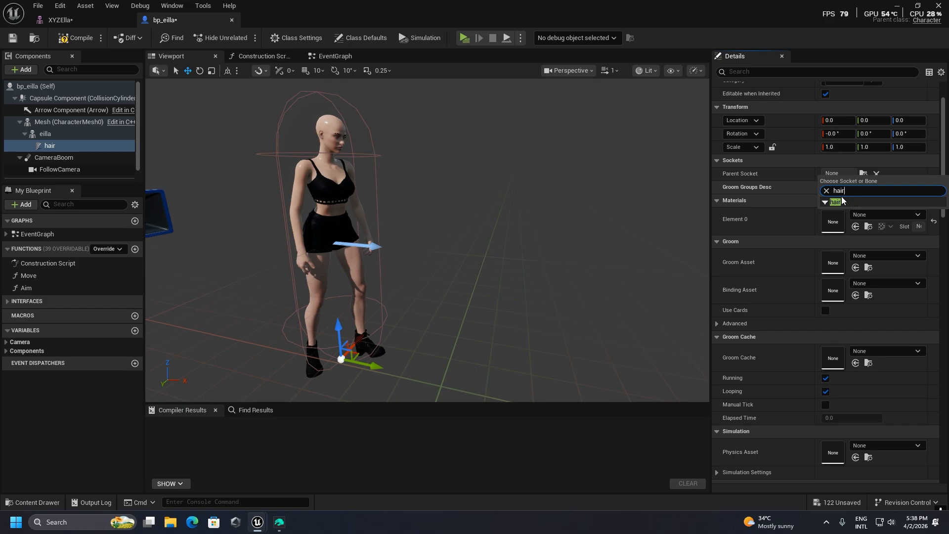
{"action": "left_click", "coordinate": [841, 202]}
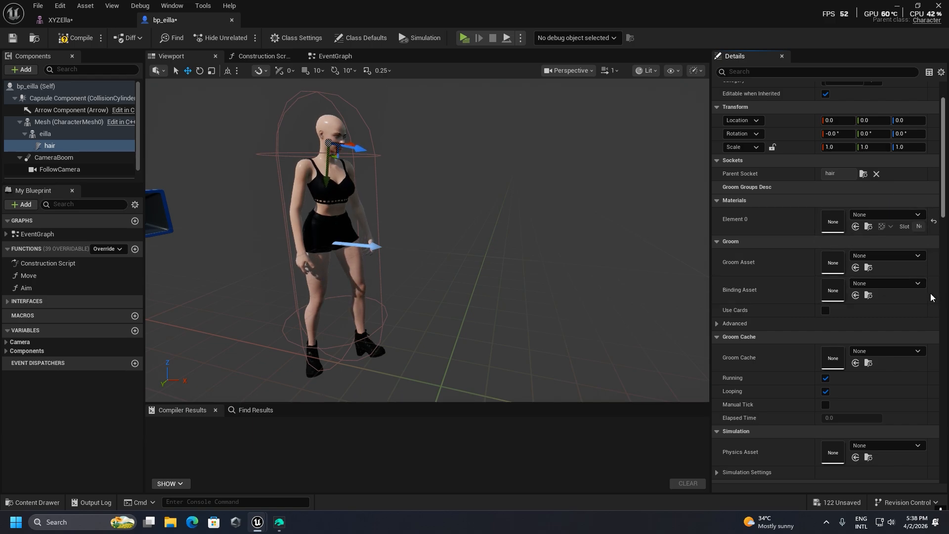
{"action": "left_click", "coordinate": [916, 257]}
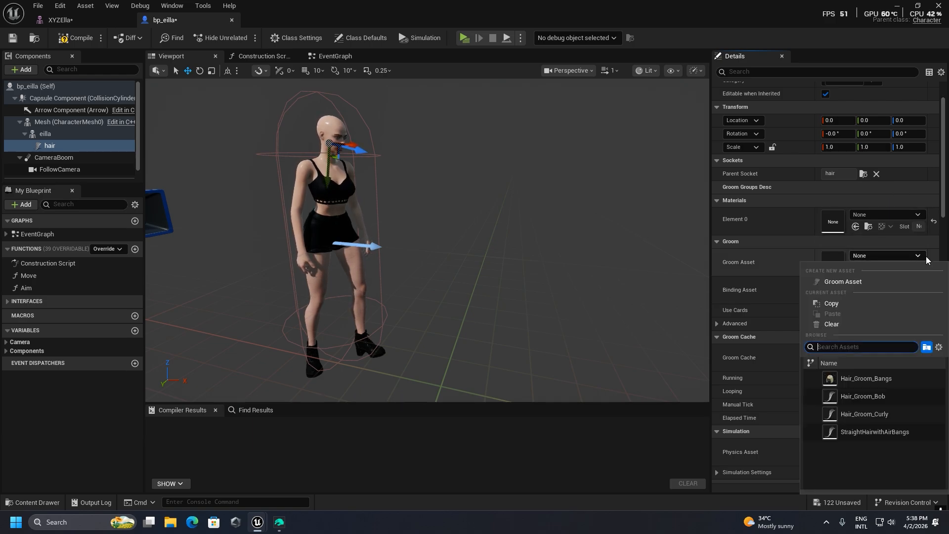
{"action": "left_click", "coordinate": [886, 380]}
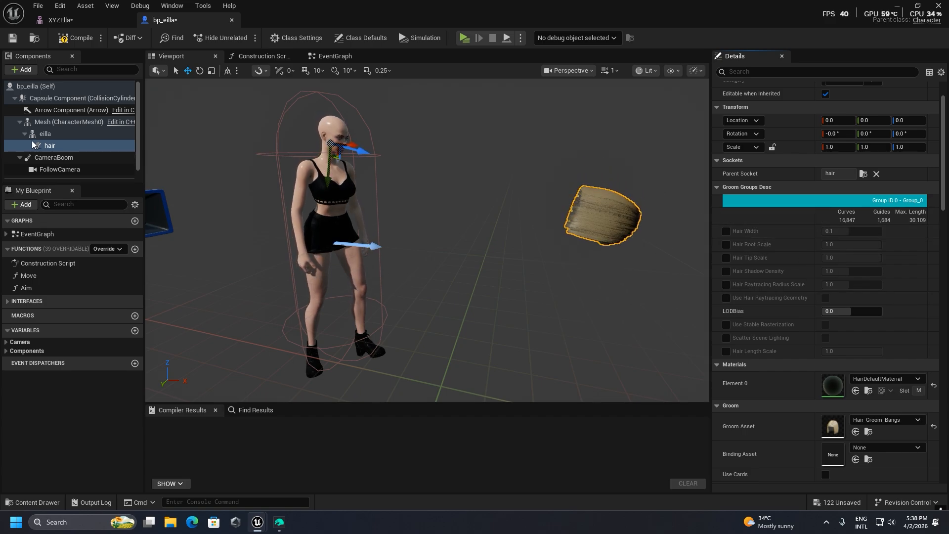
Reset the eilla mesh's Anim Class to None and pick hair again as the hair component's parent socket.
{"action": "left_click", "coordinate": [49, 134]}
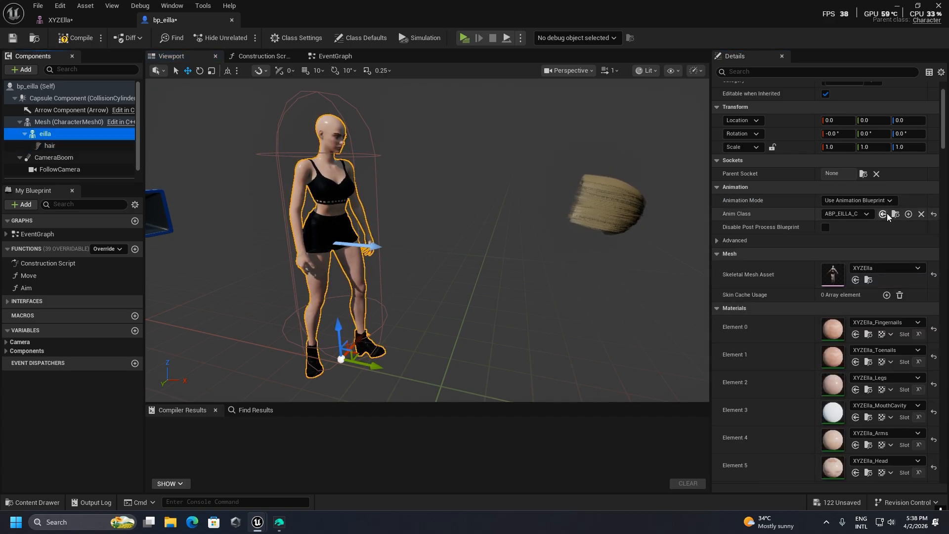
{"action": "left_click", "coordinate": [932, 217]}
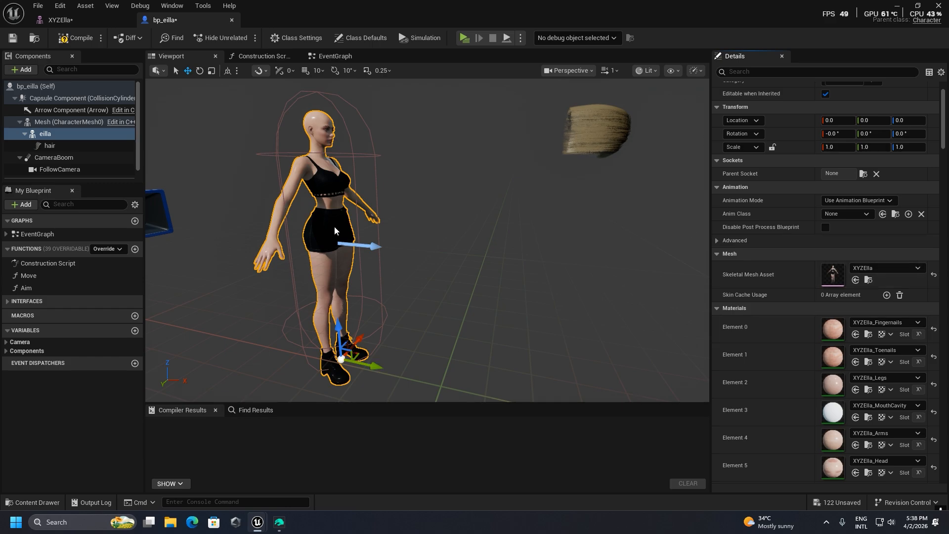
{"action": "left_click", "coordinate": [49, 145]}
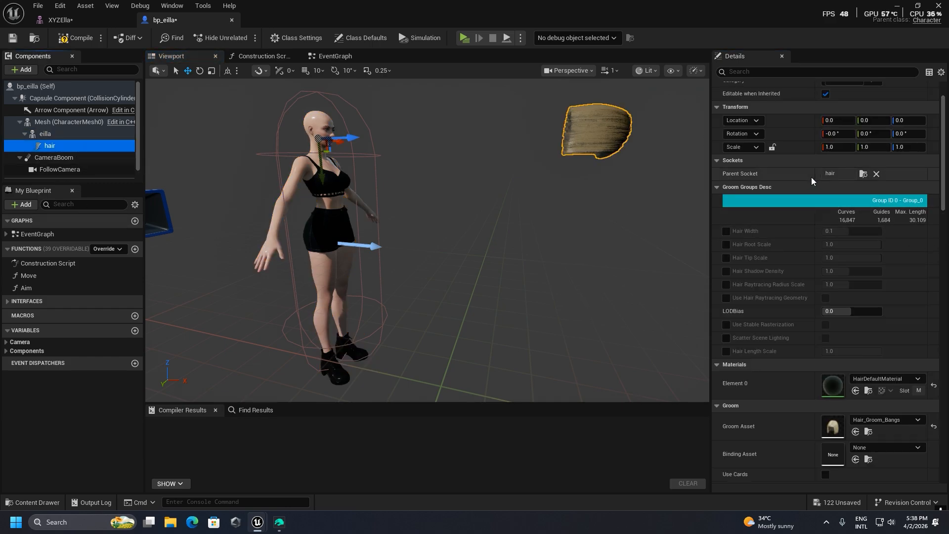
{"action": "left_click", "coordinate": [863, 174]}
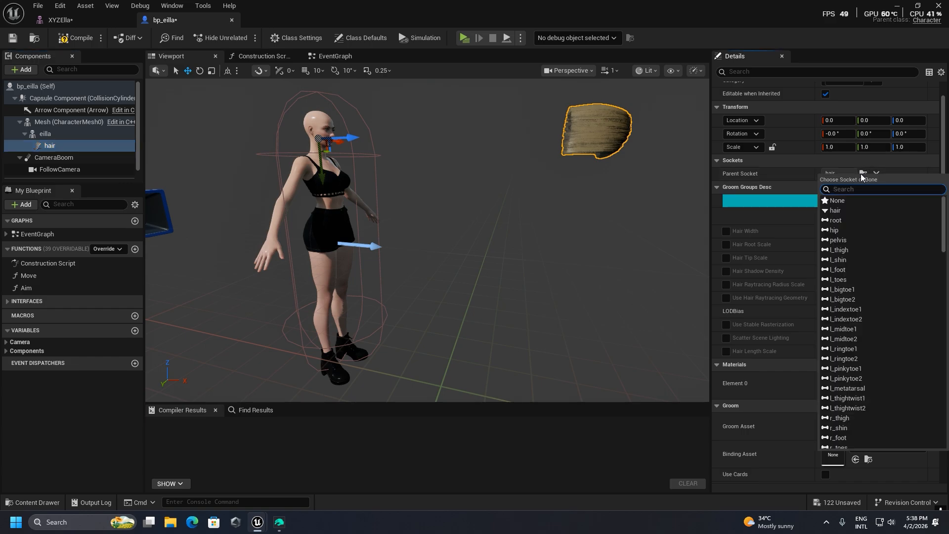
{"action": "left_click", "coordinate": [846, 212]}
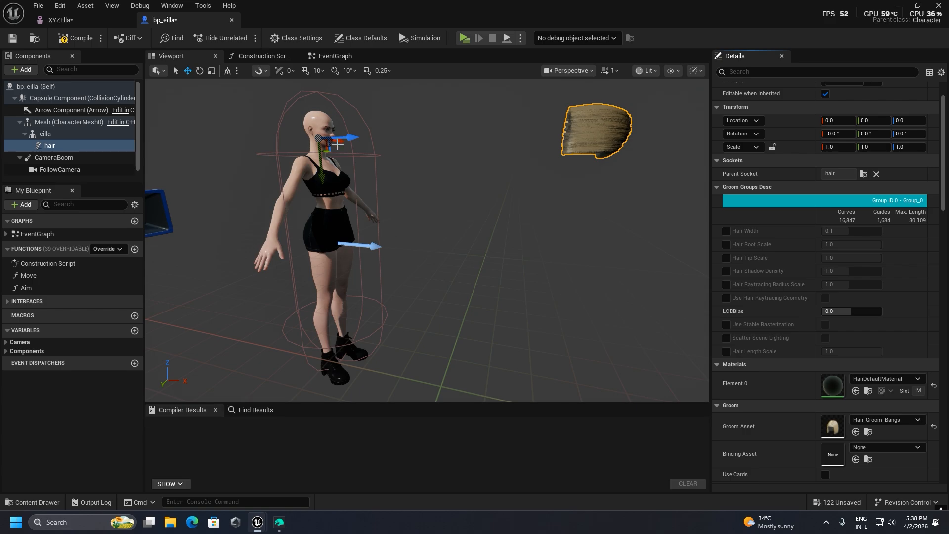
Rotate the hair groom to about -88.5° in X and move it onto the head, at about Y 136.8 and Z -6.5.
{"action": "left_click_drag", "start_coordinate": [354, 136], "coordinate": [256, 142]}
{"action": "key", "text": "e"}
{"action": "right_click_drag", "start_coordinate": [418, 245], "coordinate": [411, 237]}
{"action": "key", "text": "s"}
{"action": "left_click_drag", "start_coordinate": [383, 211], "coordinate": [412, 227]}
{"action": "key", "text": "r"}
{"action": "left_click_drag", "start_coordinate": [335, 181], "coordinate": [339, 273]}
{"action": "left_click_drag", "start_coordinate": [371, 309], "coordinate": [424, 316]}
{"action": "key", "text": "w"}
{"action": "right_click_drag", "start_coordinate": [501, 262], "coordinate": [344, 259]}
{"action": "key", "text": "s"}
{"action": "key", "text": "w"}
{"action": "key", "text": "s"}
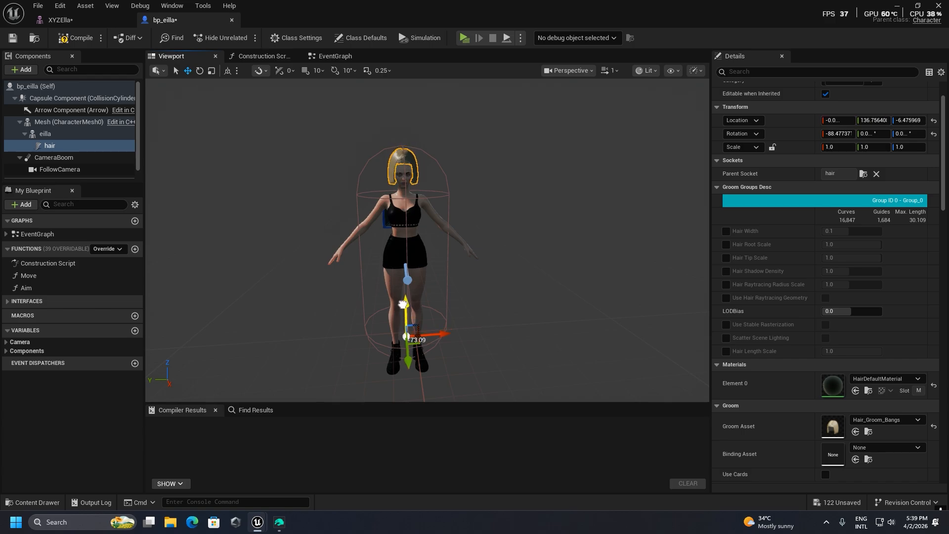
Raise the hair groom on the head to a location of about Y 140.2 and Z -6.6.
{"action": "key", "text": "w"}
{"action": "right_click_drag", "start_coordinate": [449, 297], "coordinate": [471, 307]}
{"action": "key", "text": "s"}
{"action": "key", "text": "a"}
{"action": "key", "text": "w"}
{"action": "key", "text": "s"}
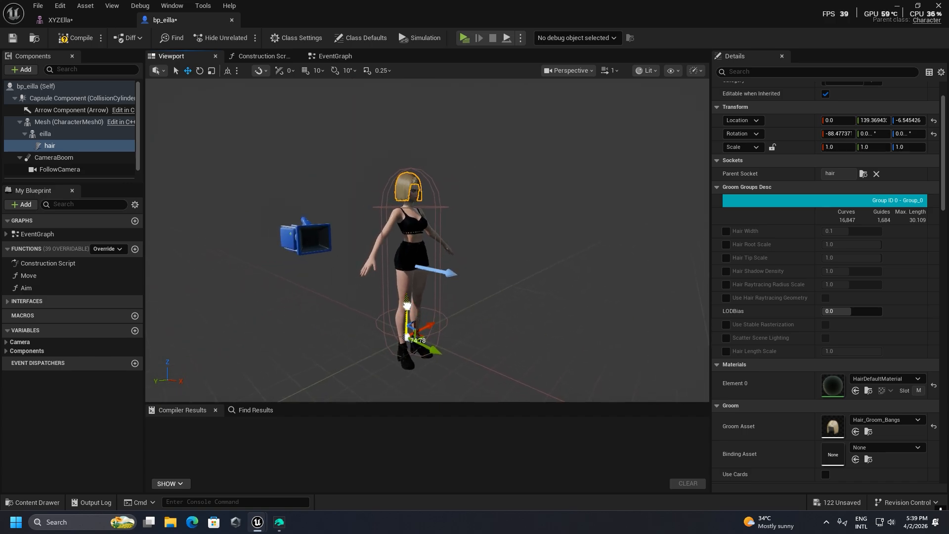
{"action": "right_click_drag", "start_coordinate": [527, 303], "coordinate": [467, 302]}
{"action": "key", "text": "d"}
{"action": "key", "text": "w"}
{"action": "key", "text": "s"}
{"action": "key", "text": "d"}
{"action": "key", "text": "w"}
{"action": "key", "text": "s"}
{"action": "key", "text": "s"}
{"action": "key", "text": "a"}
{"action": "key", "text": "w"}
{"action": "right_click_drag", "start_coordinate": [468, 345], "coordinate": [468, 345]}
{"action": "key", "text": "s"}
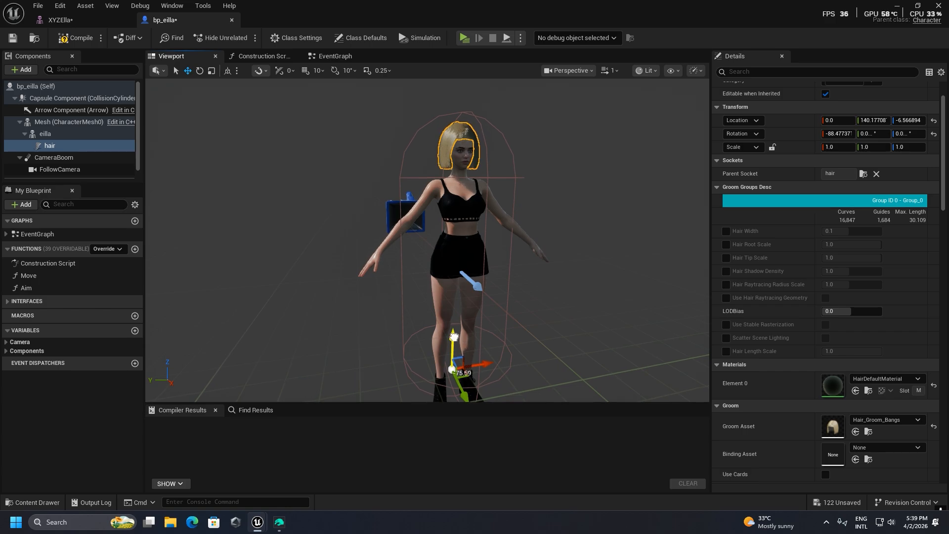
Fine-tune the hair groom's height so it fits the scalp, at about Y 142.3 and Z -6.6.
{"action": "key", "text": "d"}
{"action": "right_click_drag", "start_coordinate": [467, 345], "coordinate": [458, 321]}
{"action": "key", "text": "a"}
{"action": "key", "text": "w"}
{"action": "key", "text": "w"}
{"action": "key", "text": "s"}
{"action": "key", "text": "s"}
{"action": "key", "text": "a"}
{"action": "key", "text": "d"}
{"action": "key", "text": "w"}
{"action": "key", "text": "s"}
{"action": "key", "text": "d"}
{"action": "key", "text": "w"}
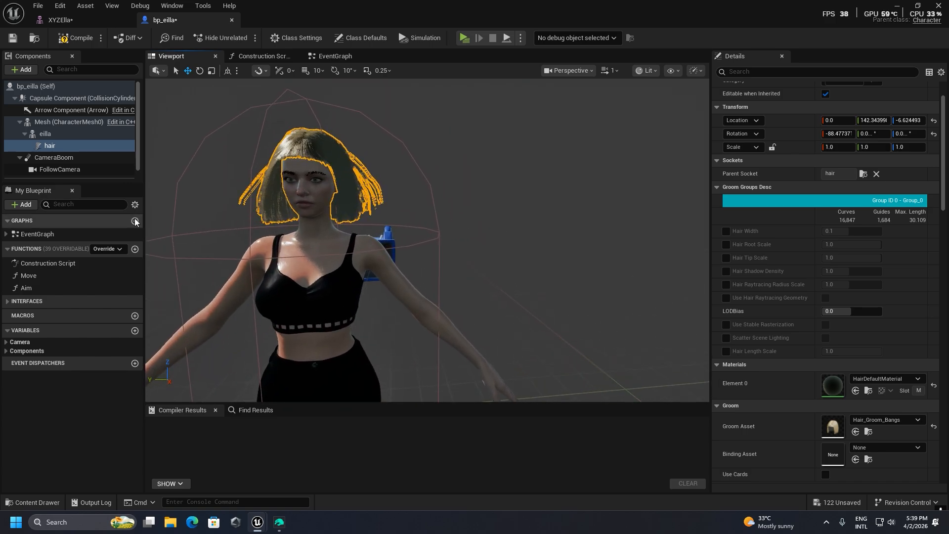
Set the eilla mesh's Anim Class back to ABP_EILLA and compile the bp_eilla blueprint.
{"action": "left_click", "coordinate": [49, 135]}
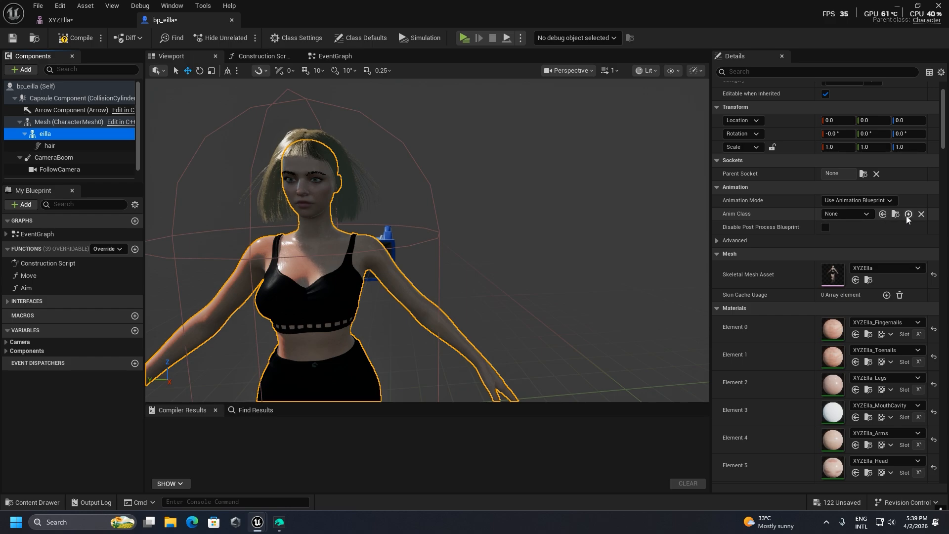
{"action": "left_click", "coordinate": [867, 214]}
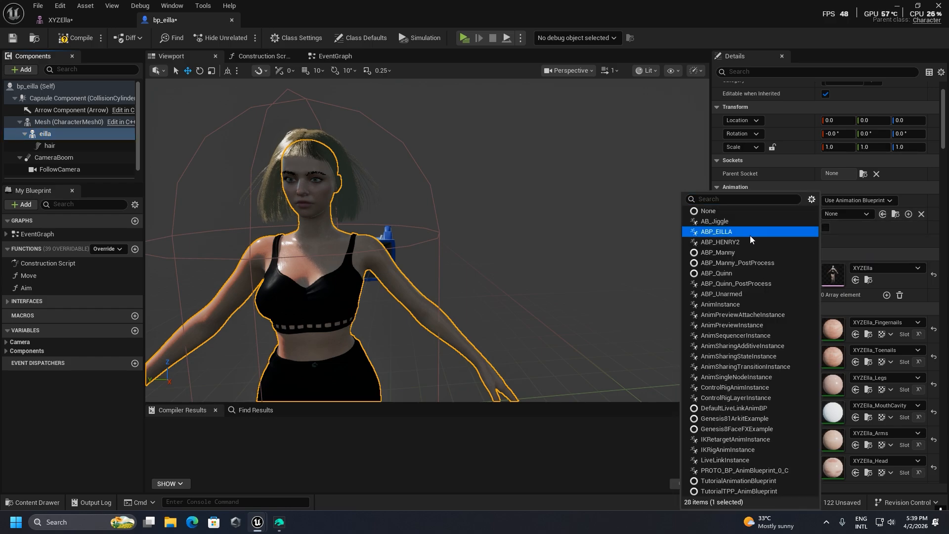
{"action": "left_click", "coordinate": [749, 234]}
{"action": "right_click_drag", "start_coordinate": [378, 233], "coordinate": [429, 214]}
{"action": "key", "text": "s"}
{"action": "key", "text": "w"}
{"action": "key", "text": "a"}
{"action": "key", "text": "s"}
{"action": "key", "text": "s"}
{"action": "key", "text": "w"}
{"action": "key", "text": "s"}
{"action": "key", "text": "w"}
{"action": "key", "text": "s"}
{"action": "key", "text": "w"}
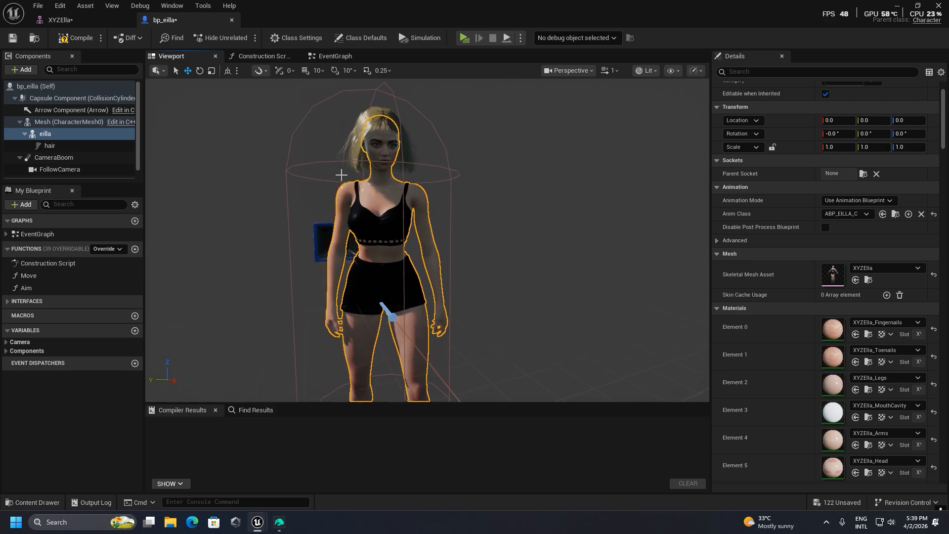
{"action": "left_click", "coordinate": [87, 38]}
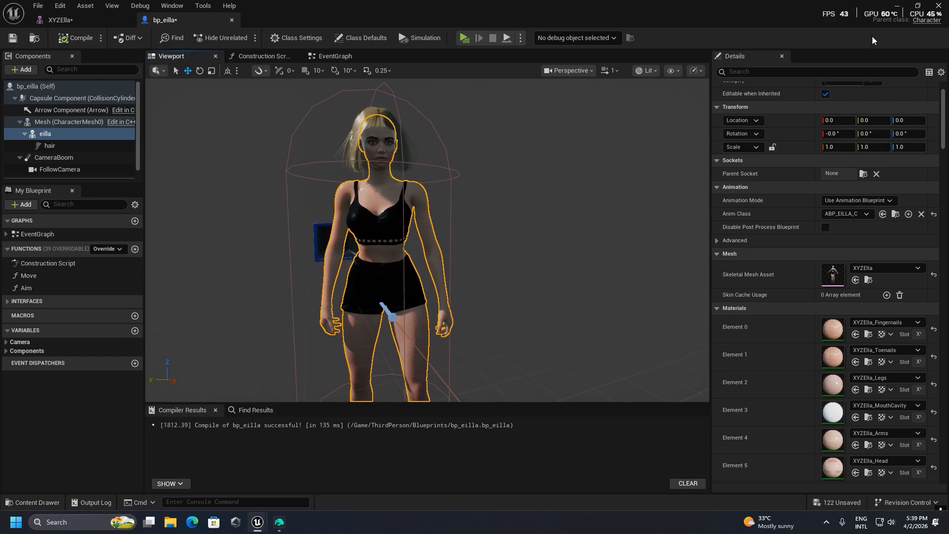
Play the Lvl_ThirdPerson level and run the character around to check how the groom hair moves, ending the session when done.
{"action": "left_click", "coordinate": [896, 7]}
{"action": "left_click", "coordinate": [246, 35]}
{"action": "key", "text": "w"}
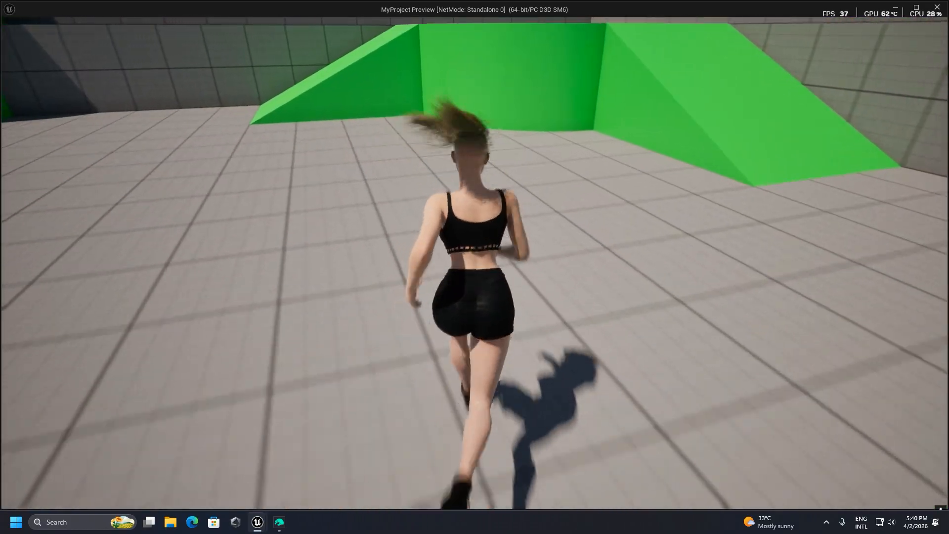
{"action": "key", "text": "w"}
{"action": "key", "text": "w"}
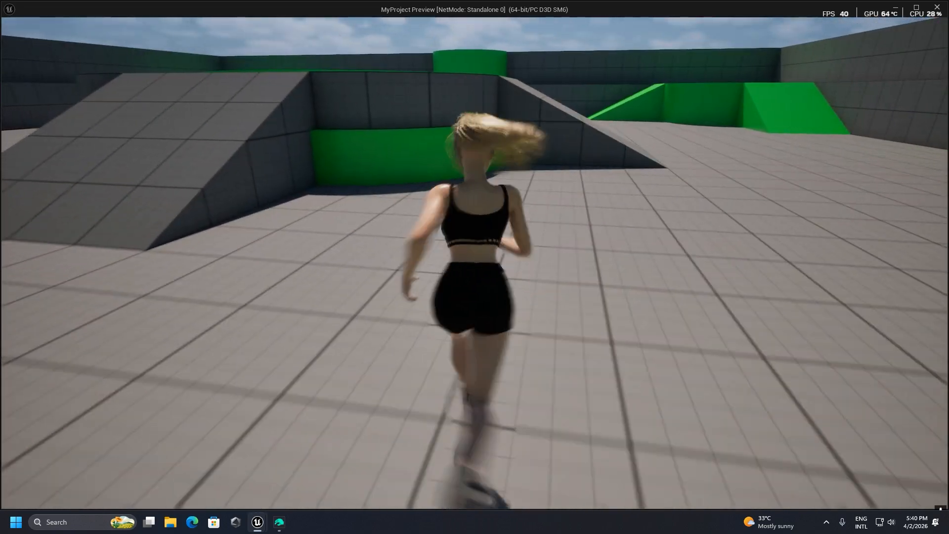
{"action": "key", "text": "d"}
{"action": "key", "text": "a"}
{"action": "key", "text": "w"}
{"action": "key", "text": "a"}
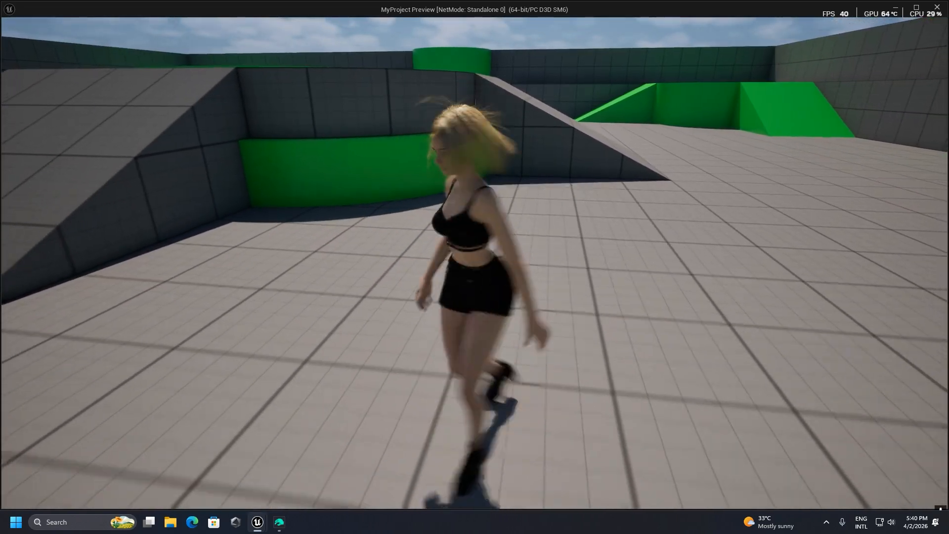
{"action": "key", "text": "d"}
{"action": "key", "text": "w"}
{"action": "key", "text": "Escape"}
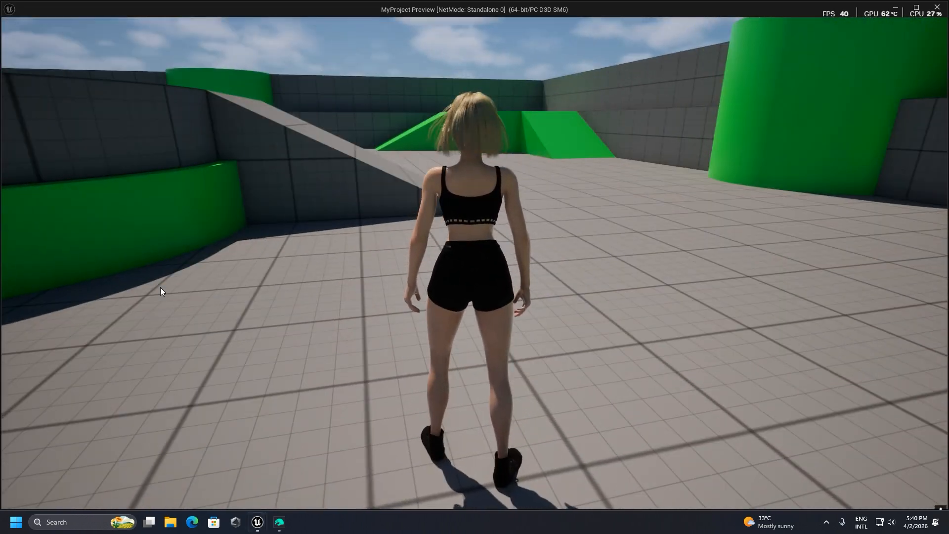
Open Hair_Groom_Bangs from the Hair_Grooms/Grooms folder and set its physics Bend Stiffness to 2.0.
{"action": "mouse_move", "coordinate": [268, 524]}
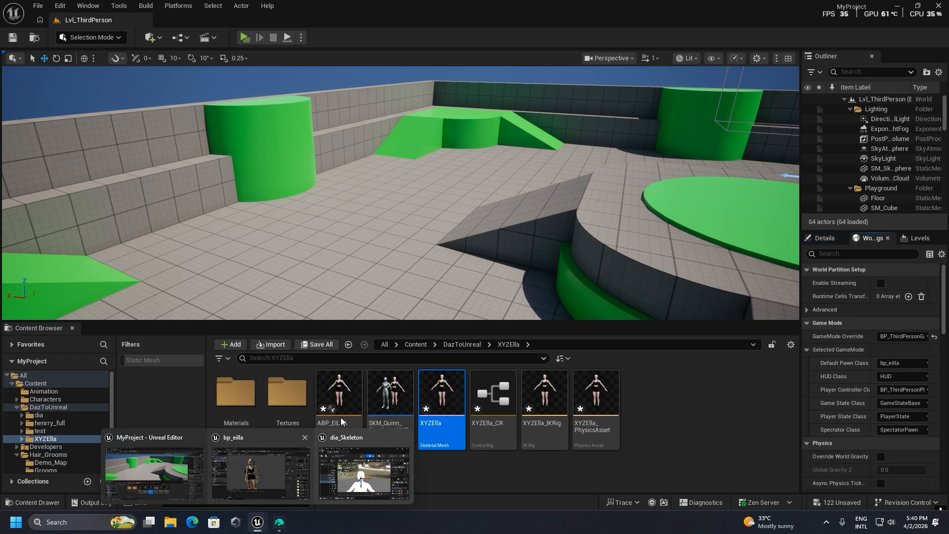
{"action": "left_click", "coordinate": [415, 345]}
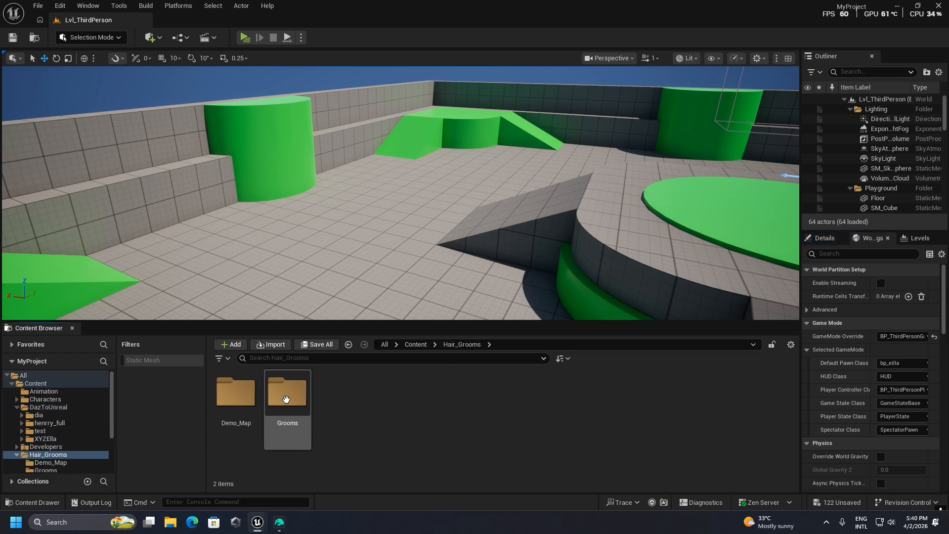
{"action": "double_click", "coordinate": [239, 400]}
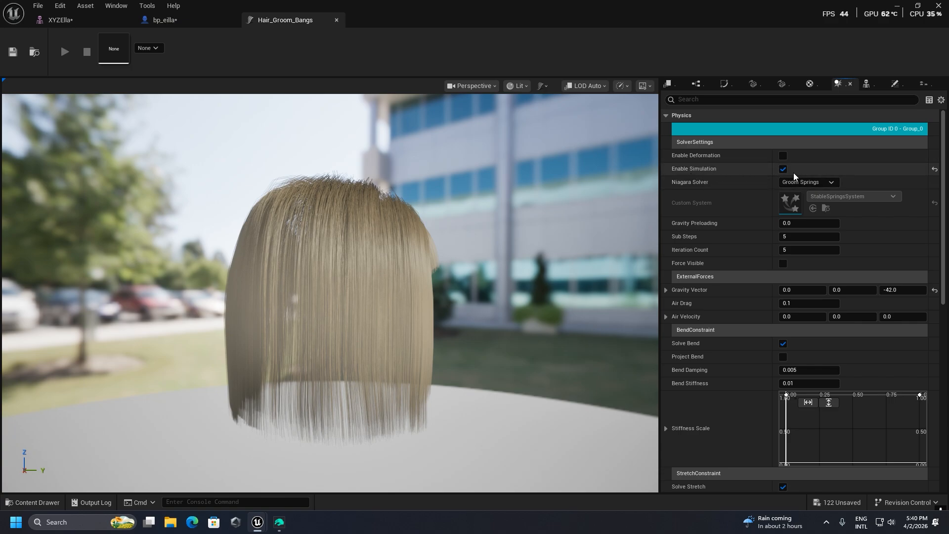
{"action": "scroll", "coordinate": [823, 321], "scroll_direction": "down", "scroll_amount": 5}
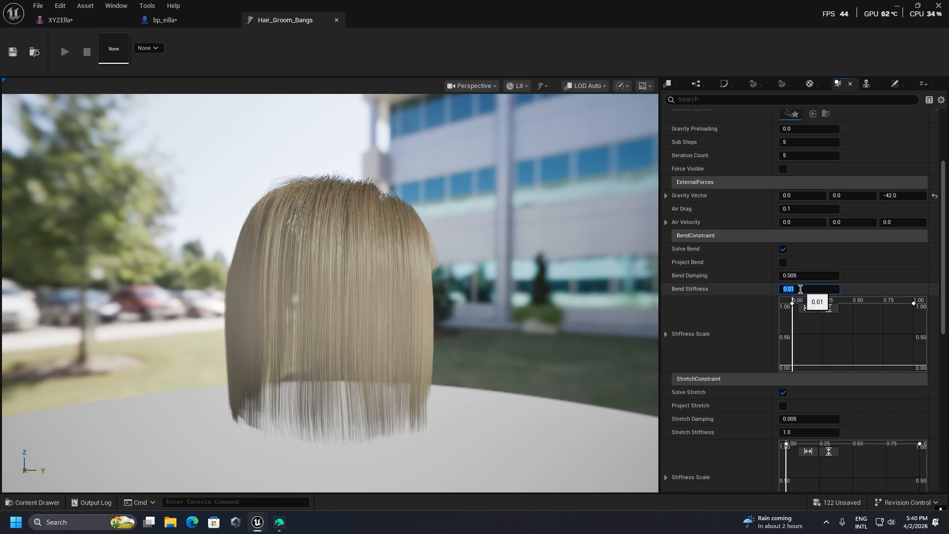
{"action": "left_click", "coordinate": [864, 286]}
Play-test the level with the stiffer hair, running in all directions to examine its movement from front, side and back, and end the session.
{"action": "left_click", "coordinate": [897, 5]}
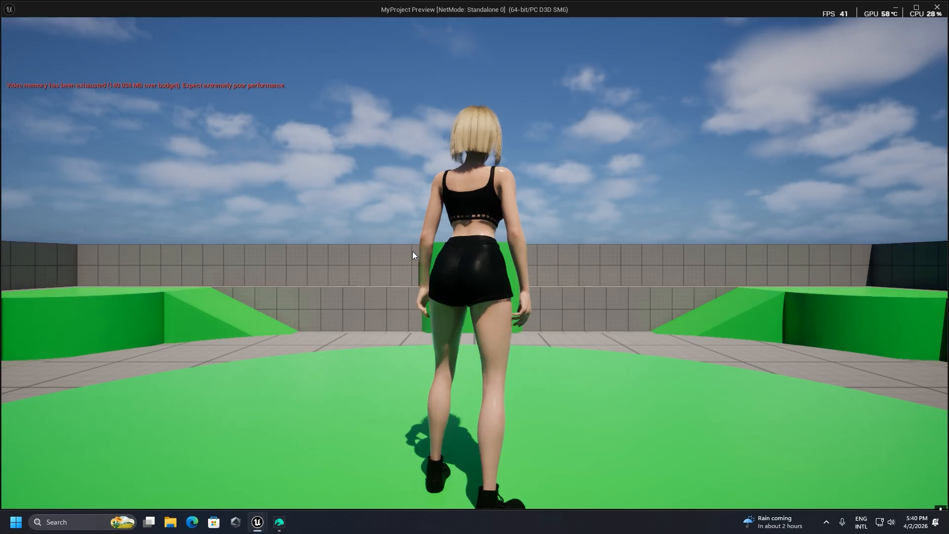
{"action": "left_click", "coordinate": [412, 252]}
{"action": "key", "text": "w"}
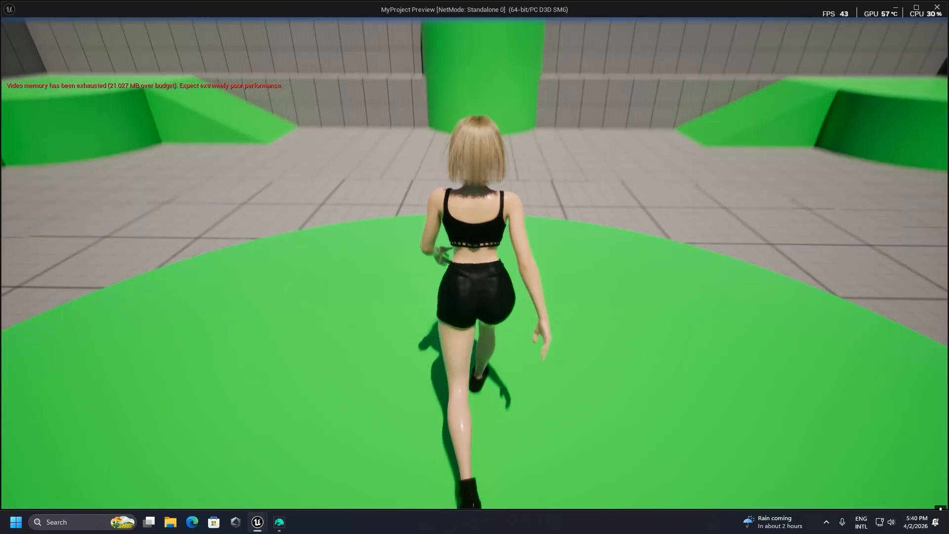
{"action": "key", "text": "w"}
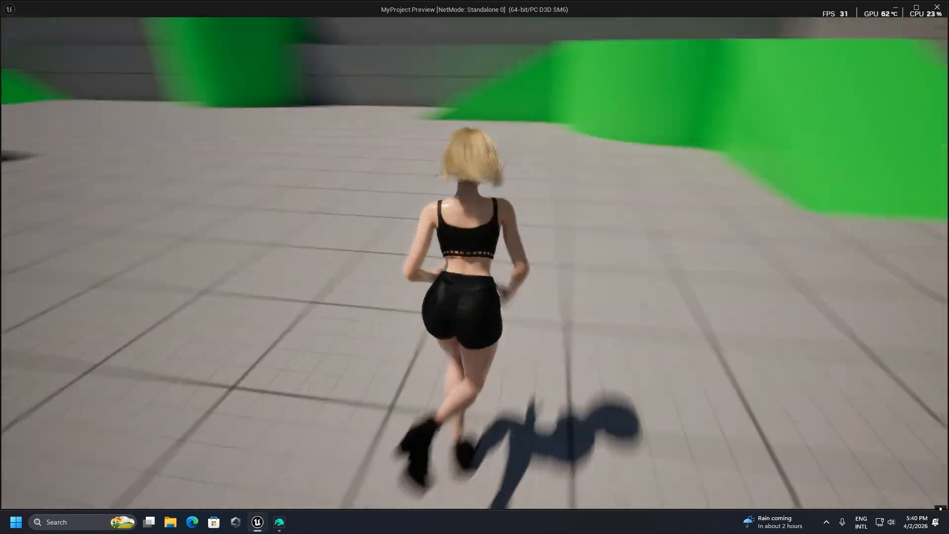
{"action": "key", "text": "a"}
{"action": "key", "text": "s"}
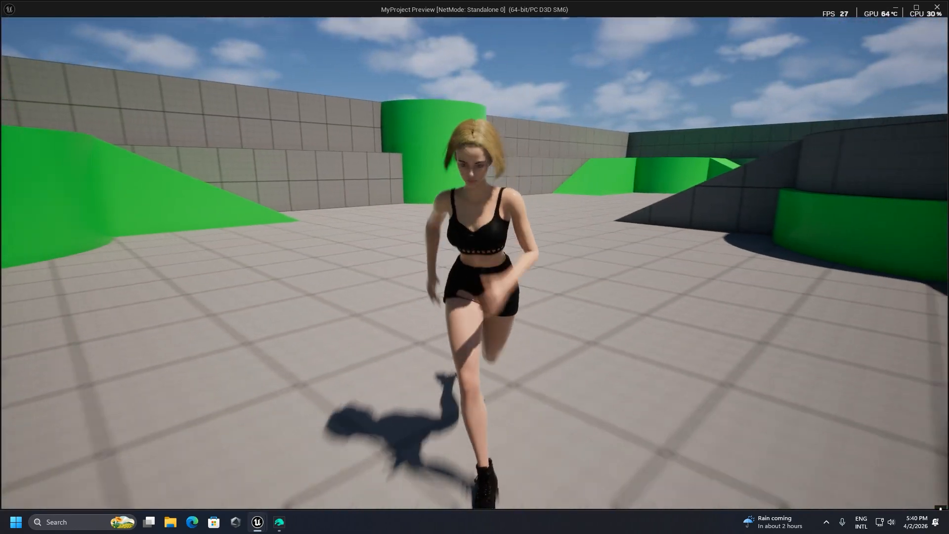
{"action": "key", "text": "w"}
{"action": "key", "text": "w"}
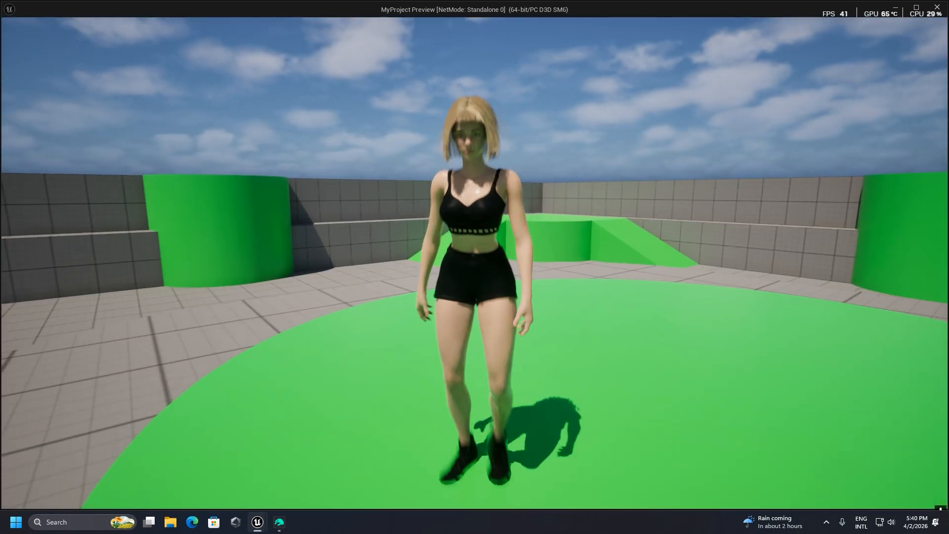
{"action": "key", "text": "s"}
{"action": "key", "text": "w"}
{"action": "key", "text": "d"}
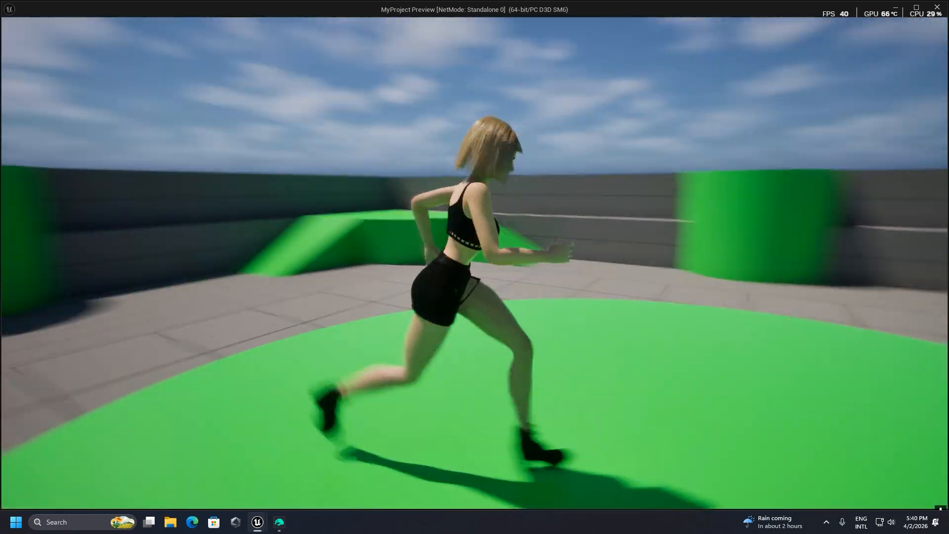
{"action": "key", "text": "s"}
{"action": "key", "text": "w"}
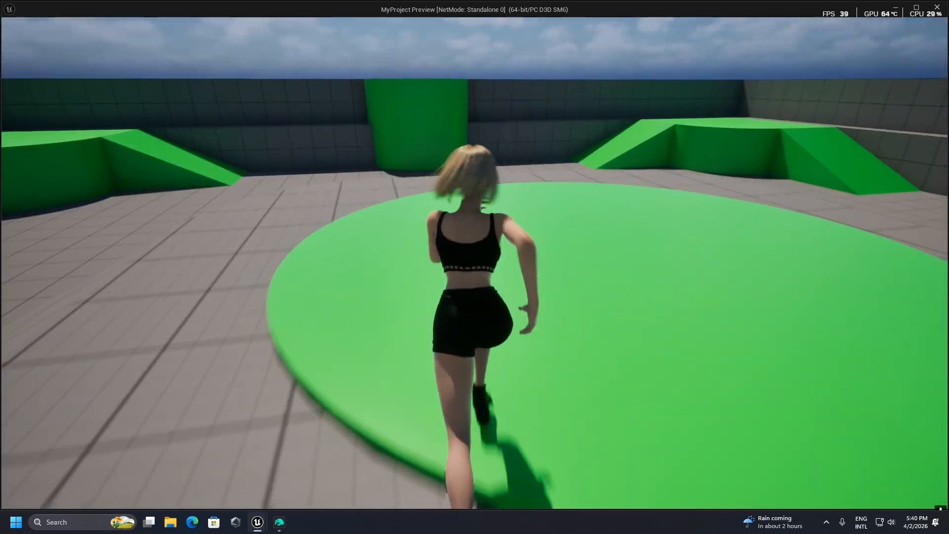
{"action": "key", "text": "a"}
{"action": "key", "text": "s"}
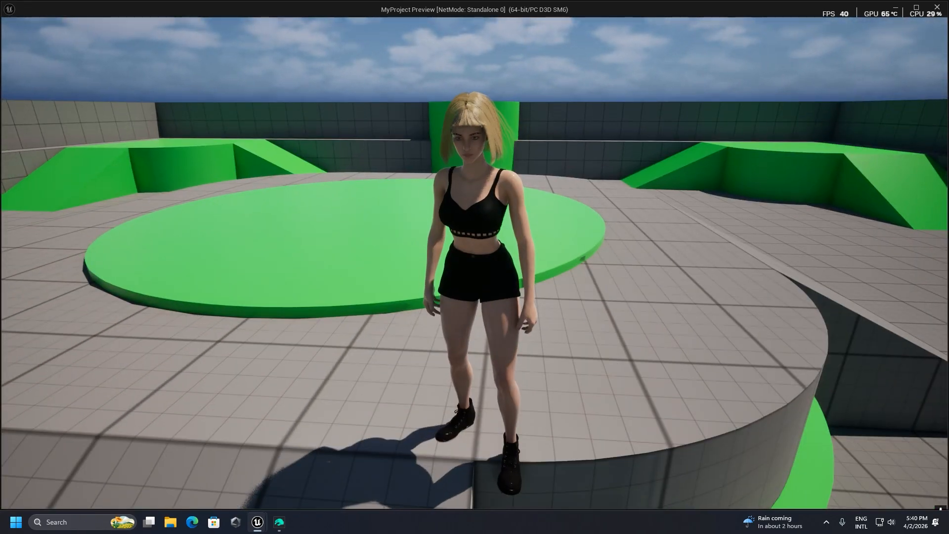
{"action": "key", "text": "w"}
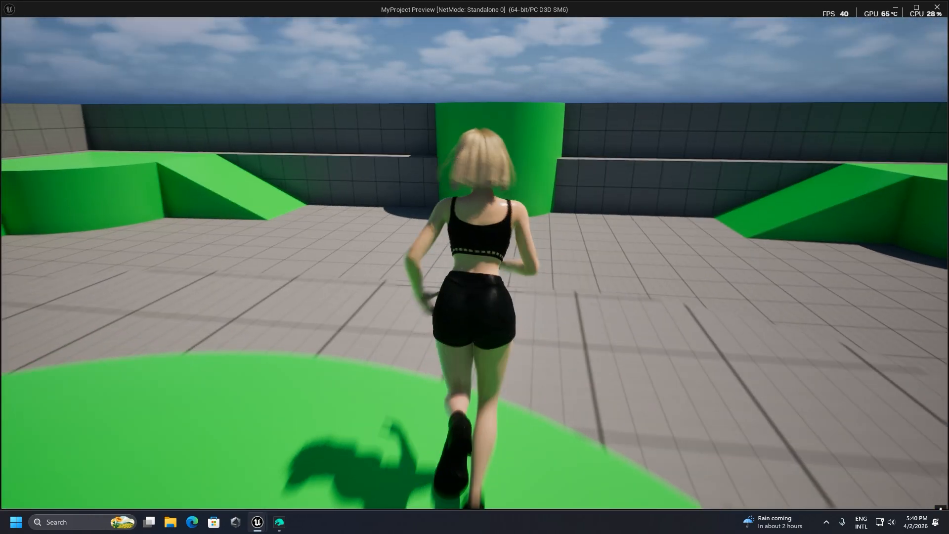
{"action": "key", "text": "d"}
{"action": "key", "text": "s"}
{"action": "key", "text": "w"}
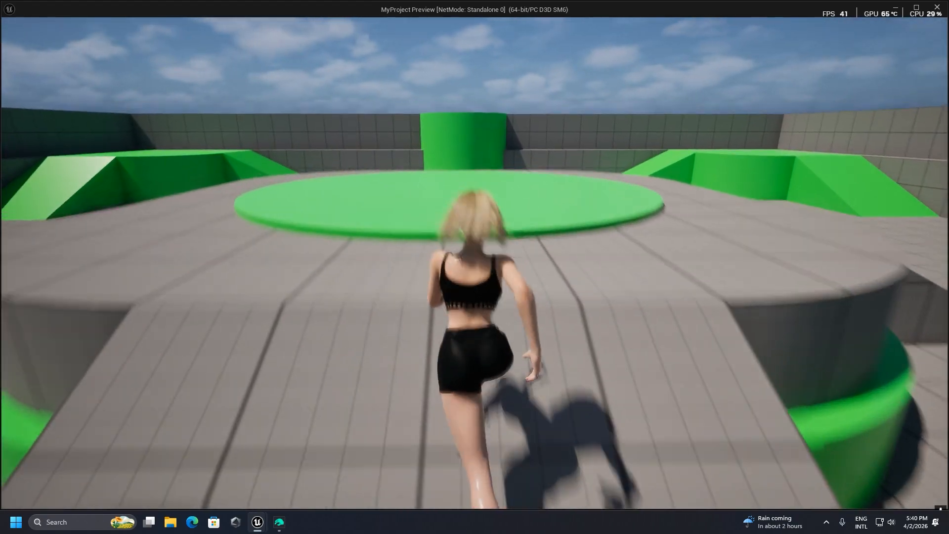
{"action": "key", "text": "Escape"}
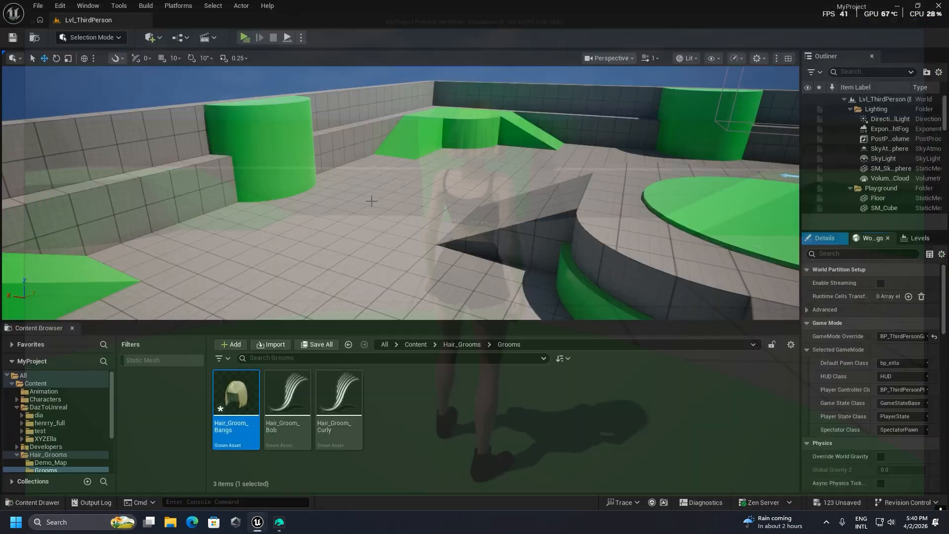
Review the Hair_Groom_Bangs physics settings again and play the level, running and jumping to examine the hair motion.
{"action": "double_click", "coordinate": [241, 389]}
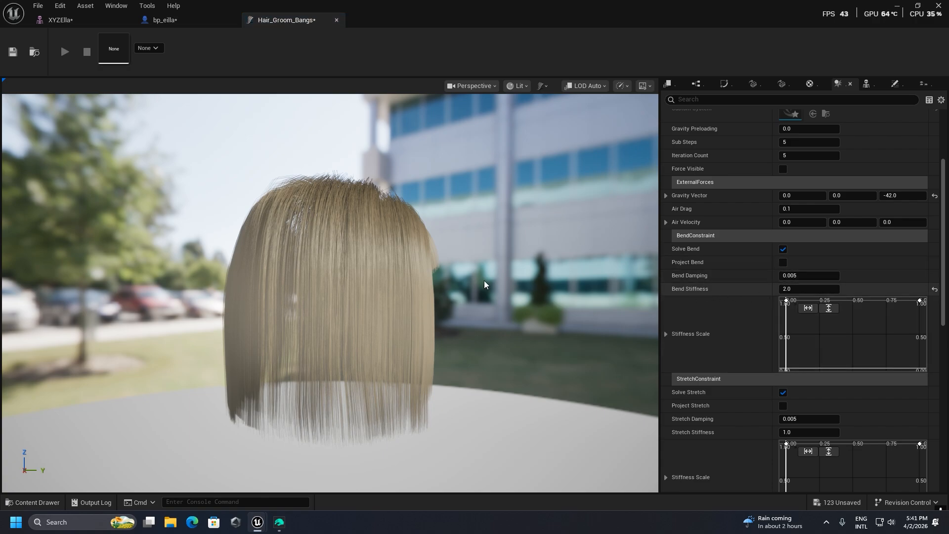
{"action": "left_click", "coordinate": [896, 6]}
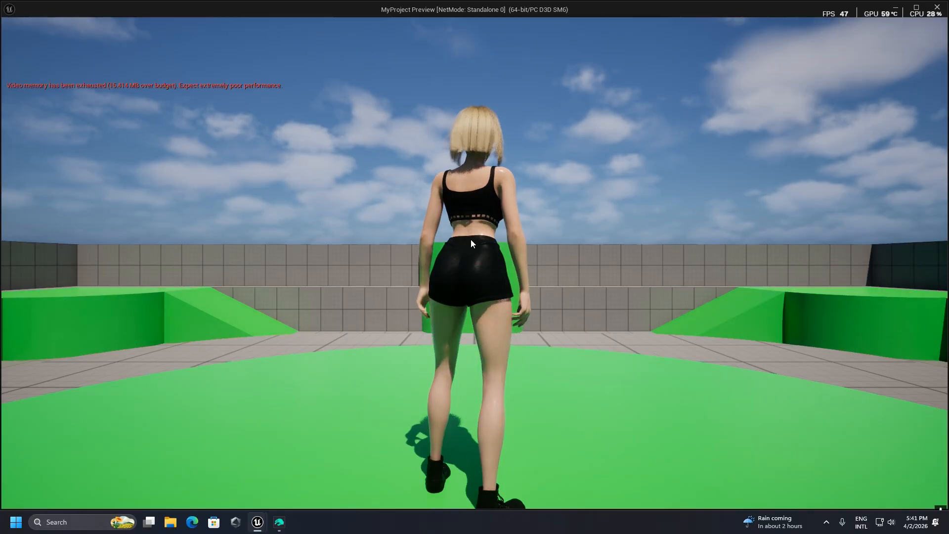
{"action": "key", "text": "w"}
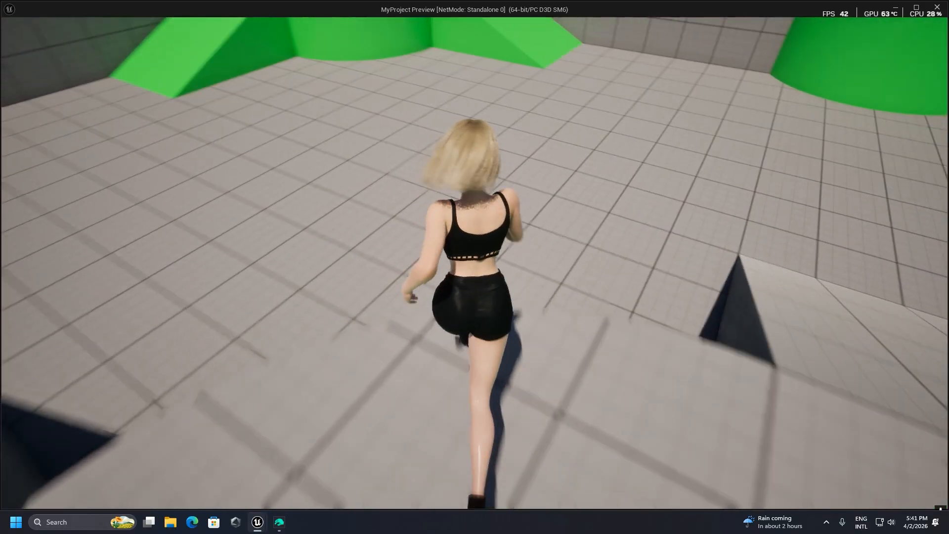
{"action": "key", "text": "space"}
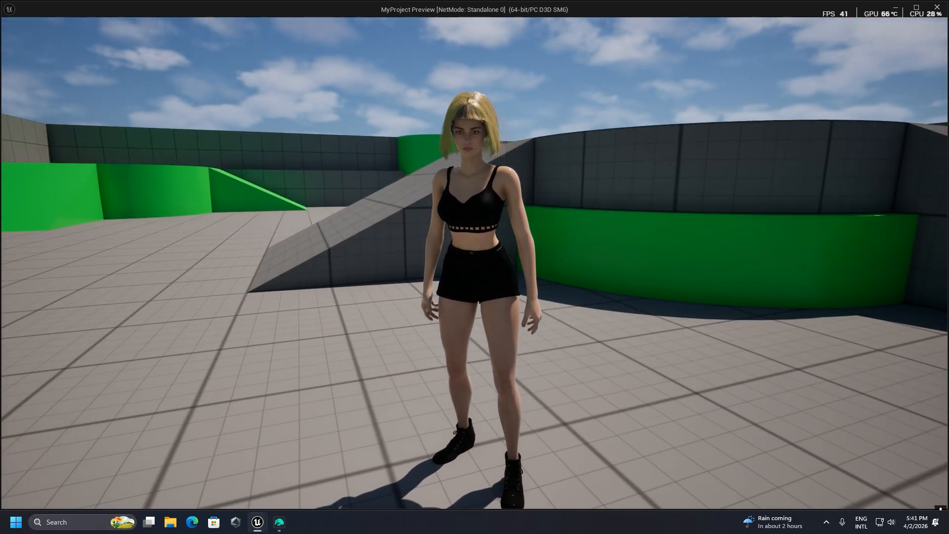
{"action": "key", "text": "w"}
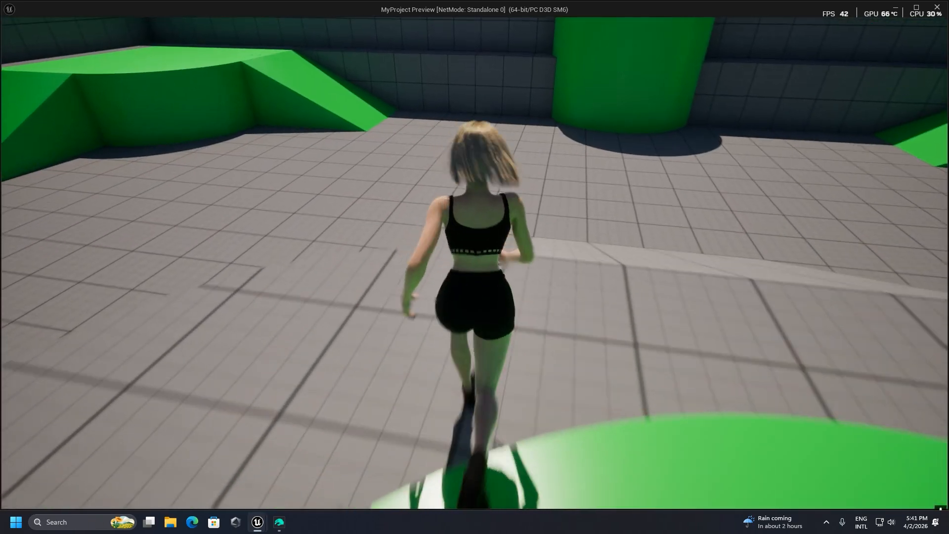
{"action": "key", "text": "s"}
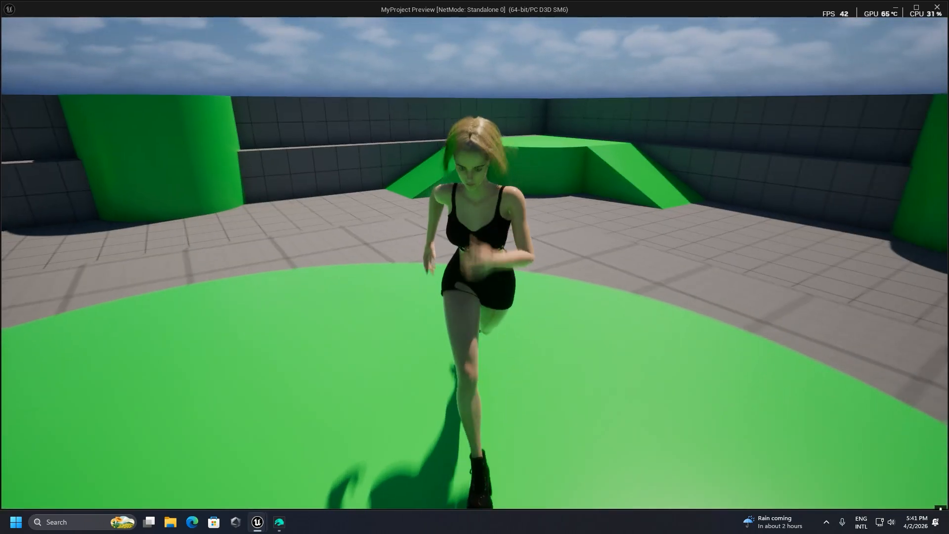